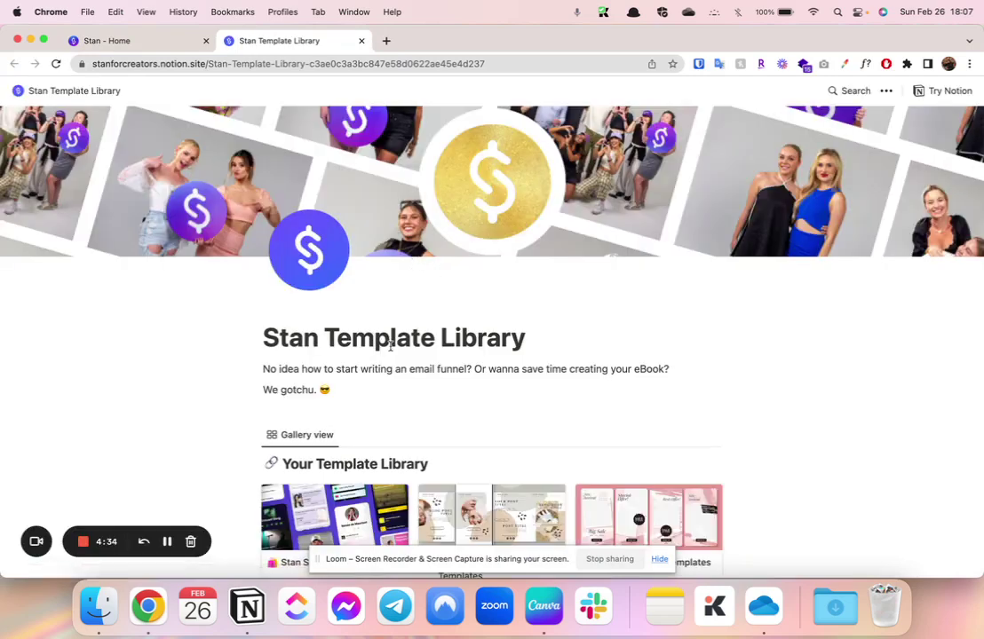
# Look through the Stan Template Library page, including its template gallery and free business resources.
pyautogui.scroll(-3, 390, 346)
pyautogui.scroll(-4, 391, 350)
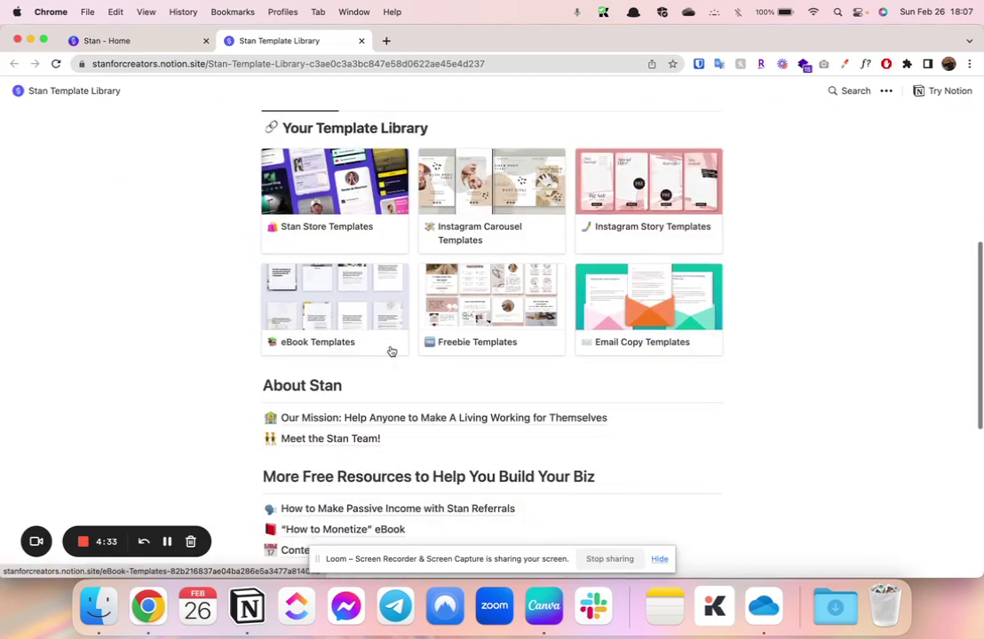
pyautogui.scroll(-5, 390, 350)
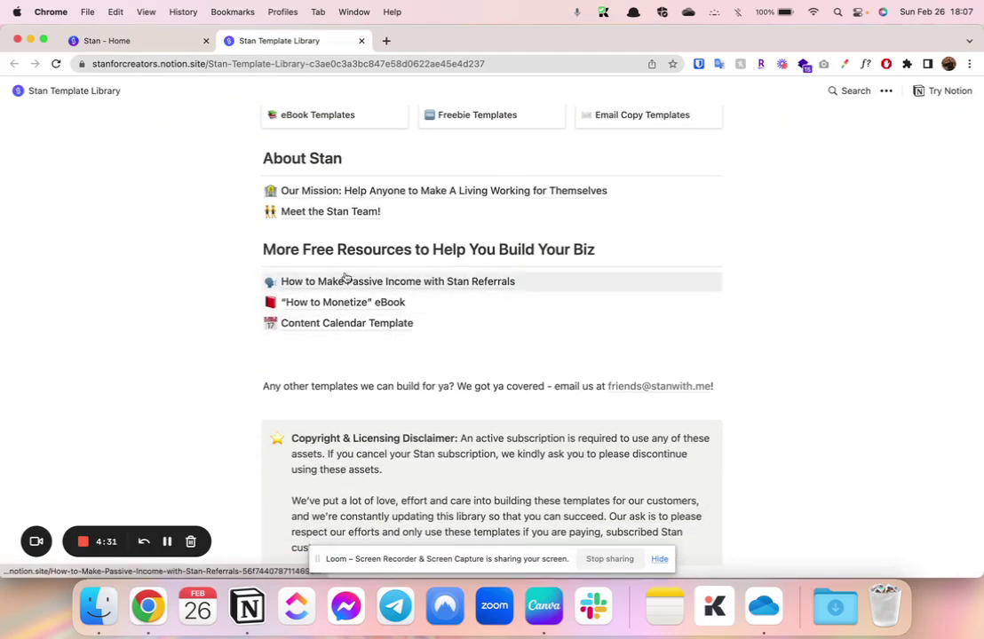
pyautogui.scroll(-2, 355, 323)
pyautogui.scroll(6, 355, 324)
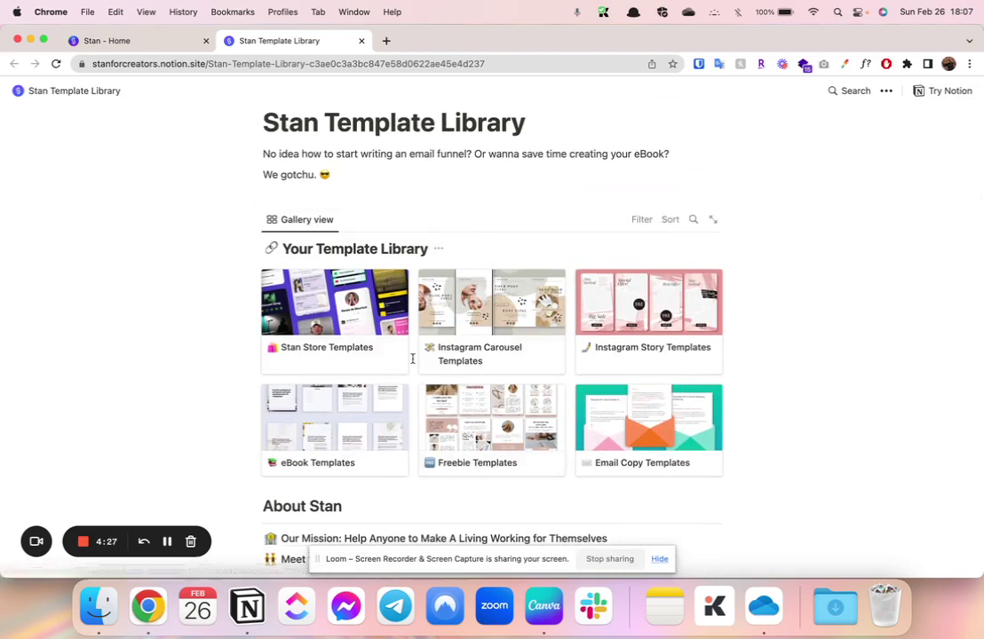
# Switch back to the Stan dashboard, open My Store, and review the product list and the phone preview of the storefront.
pyautogui.click(147, 42)
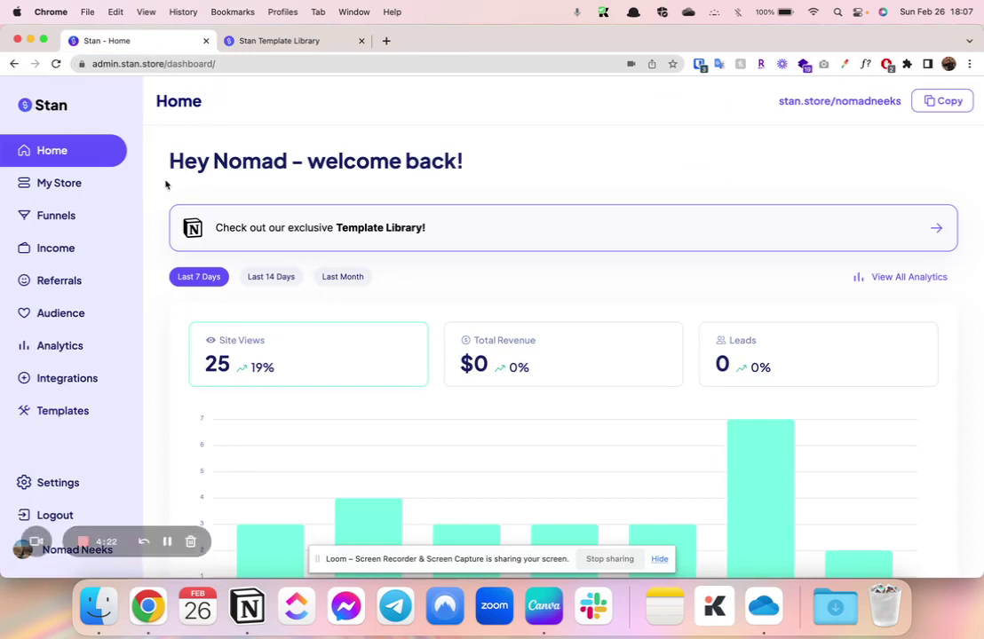
pyautogui.click(60, 190)
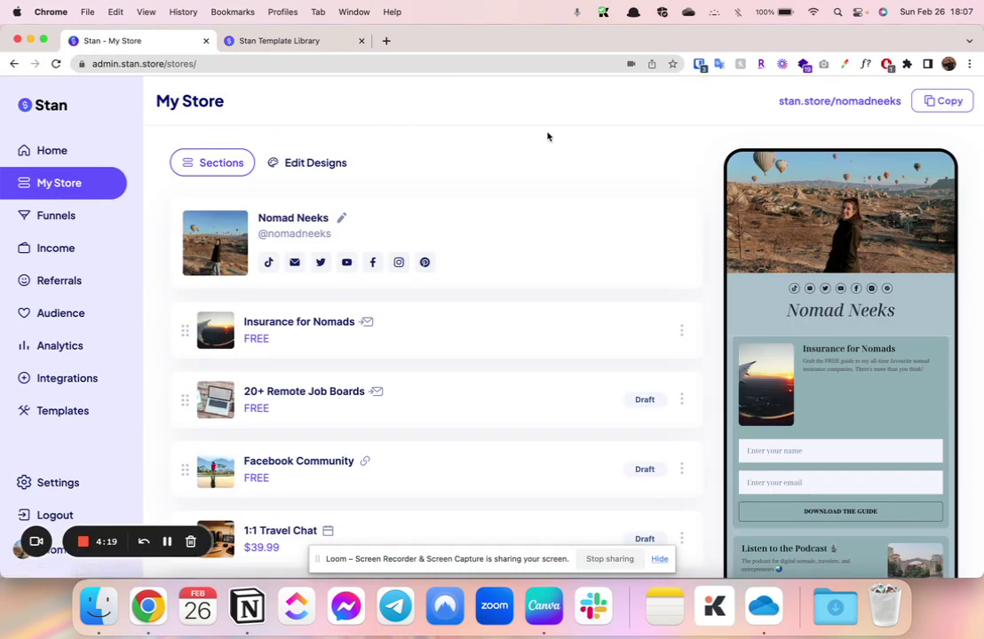
pyautogui.scroll(-3, 556, 154)
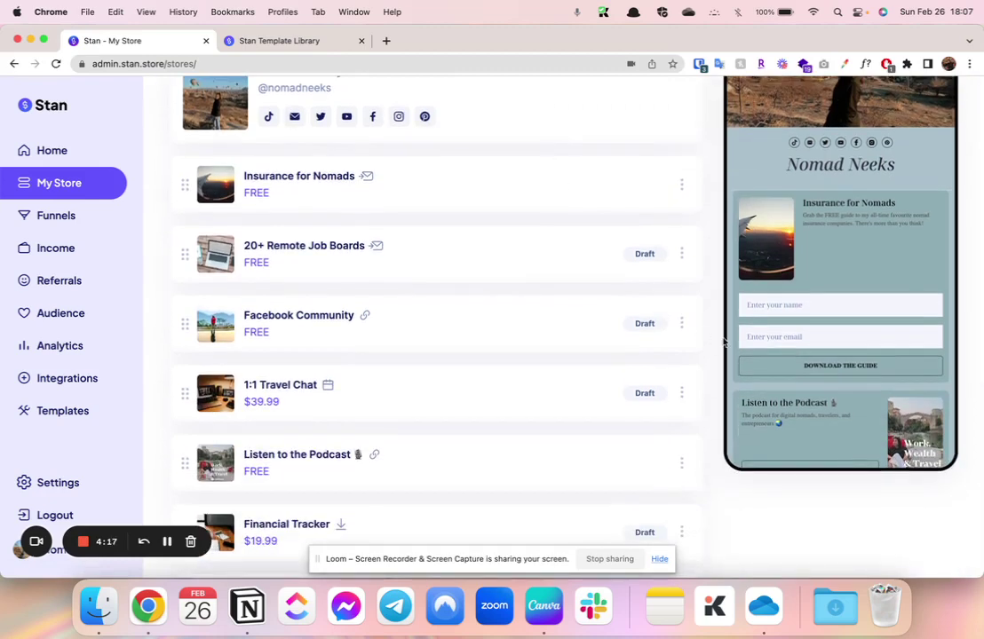
pyautogui.scroll(-6, 712, 361)
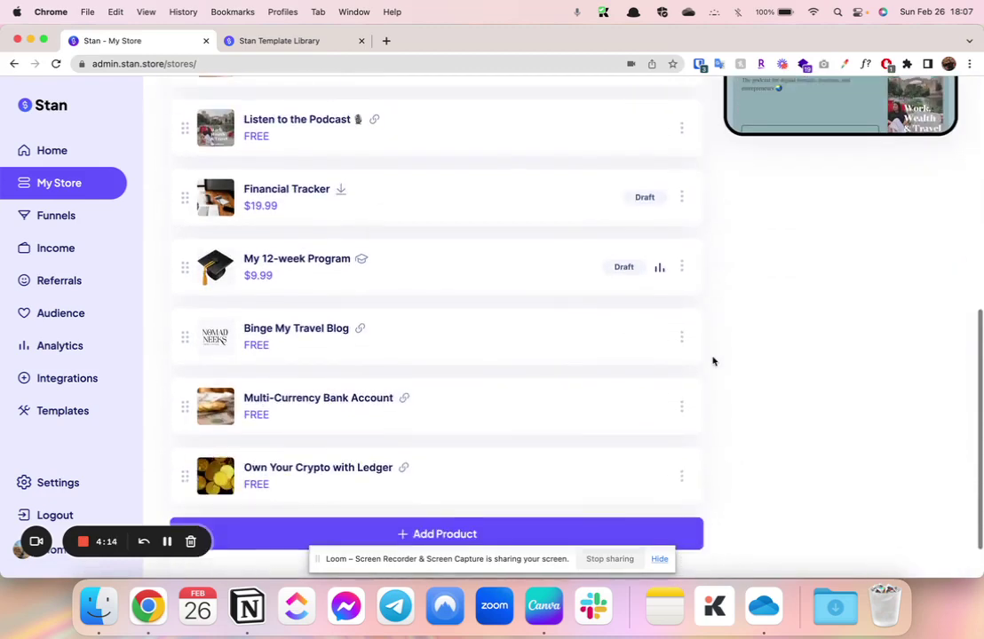
pyautogui.scroll(4, 712, 362)
pyautogui.scroll(3, 712, 361)
pyautogui.scroll(-5, 800, 328)
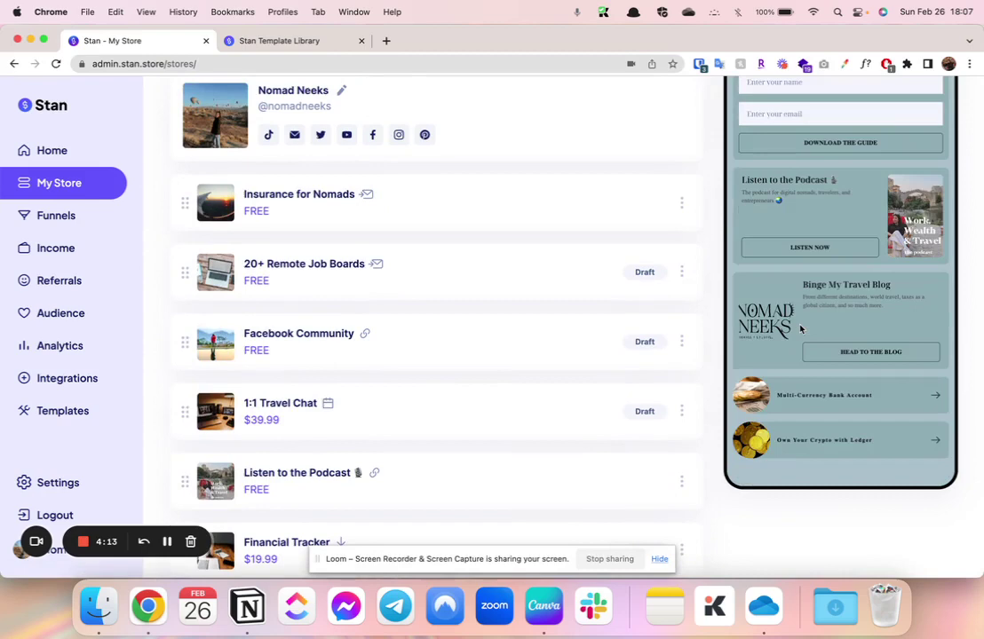
pyautogui.scroll(5, 800, 328)
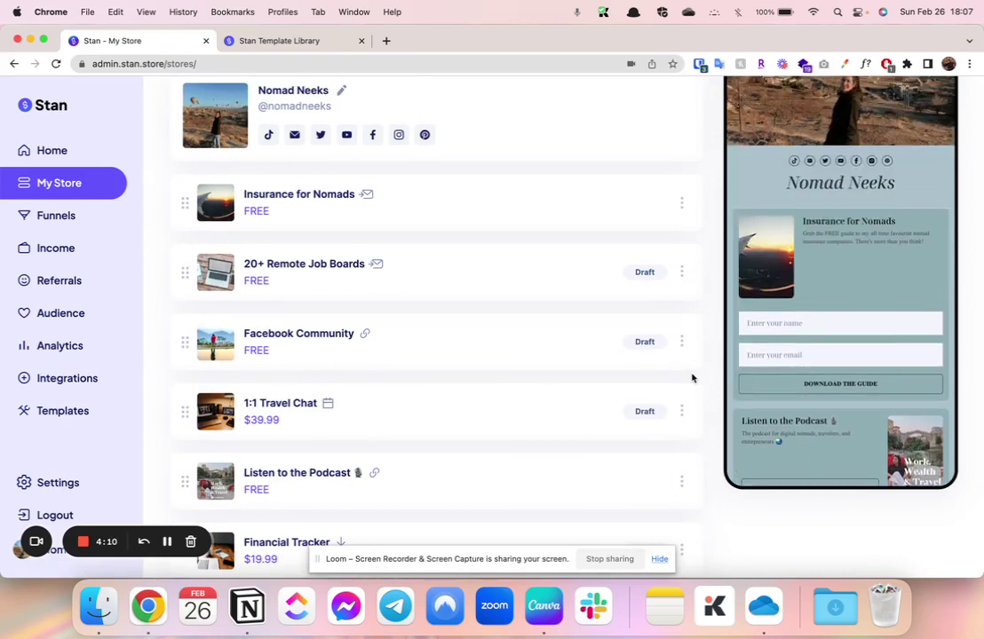
pyautogui.scroll(-4, 691, 378)
pyautogui.scroll(-3, 692, 379)
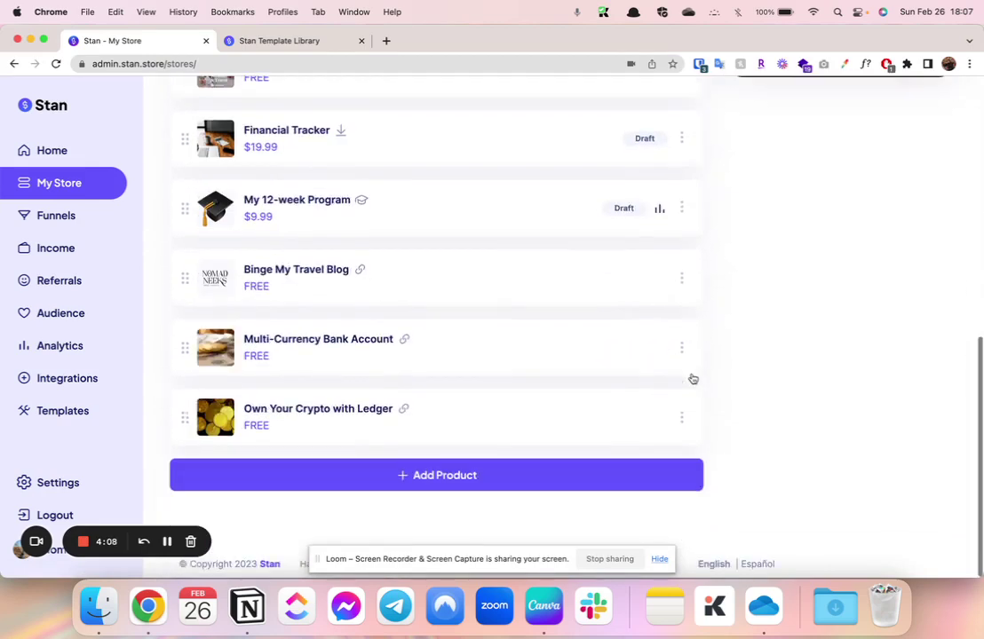
# Add a new product to the store, choosing eCourse as the product type.
pyautogui.click(430, 479)
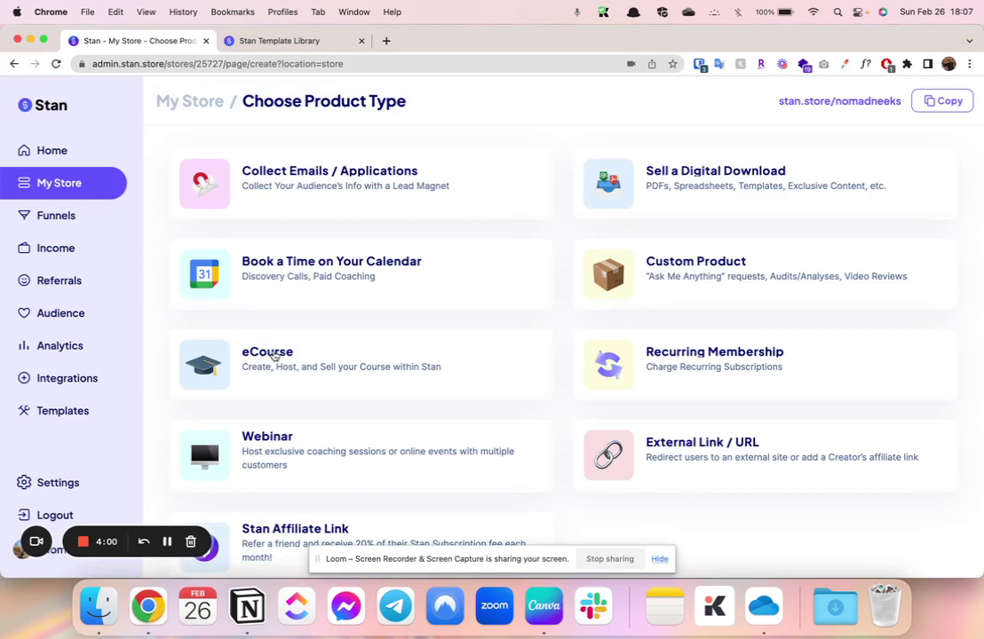
pyautogui.scroll(-2, 320, 323)
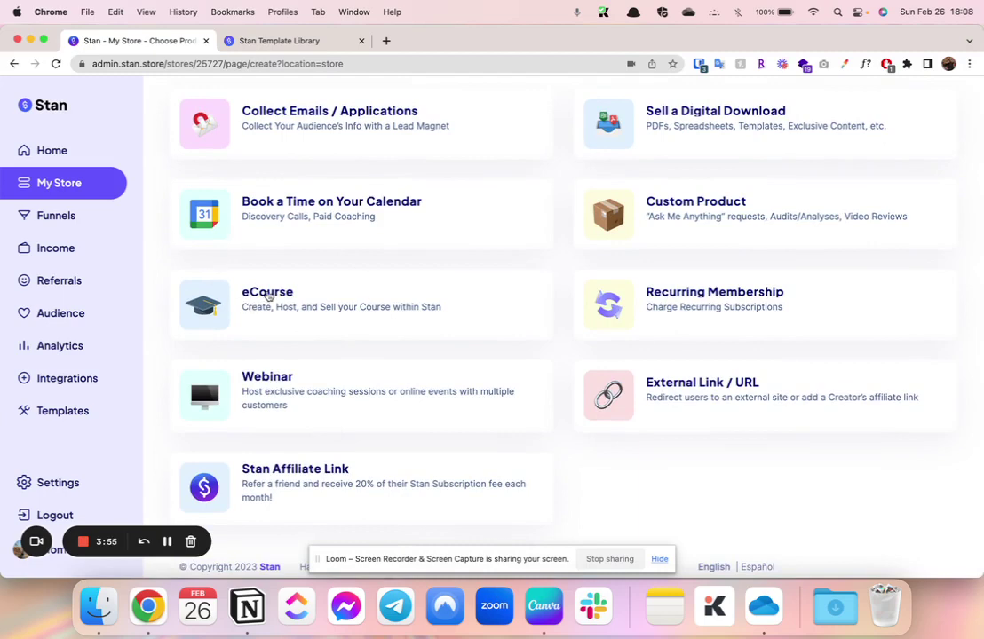
pyautogui.click(265, 294)
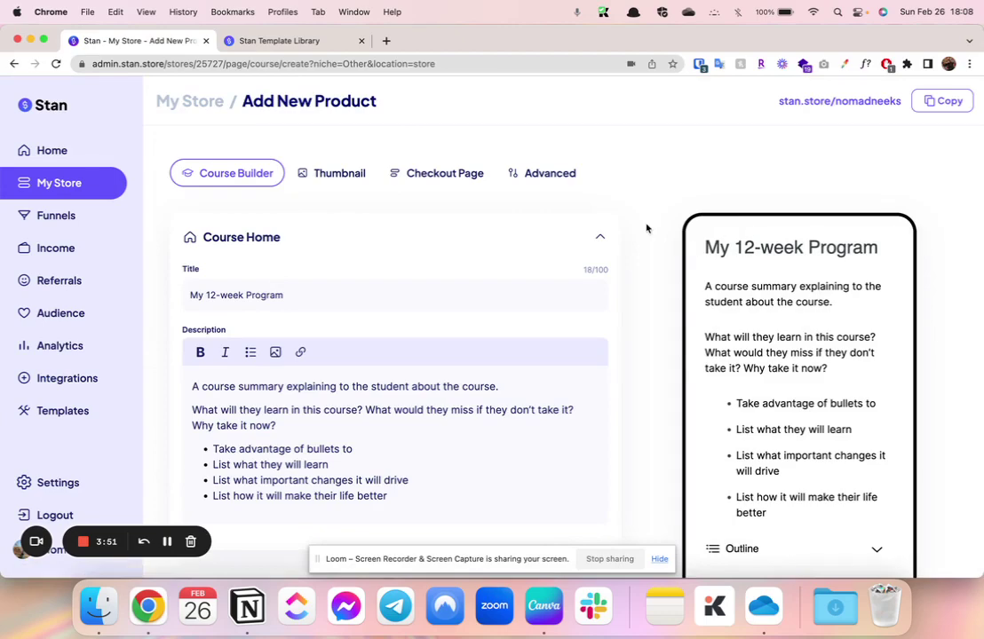
# Review the course builder page from the Course Home title and description to the modules and lessons.
pyautogui.scroll(-10, 647, 228)
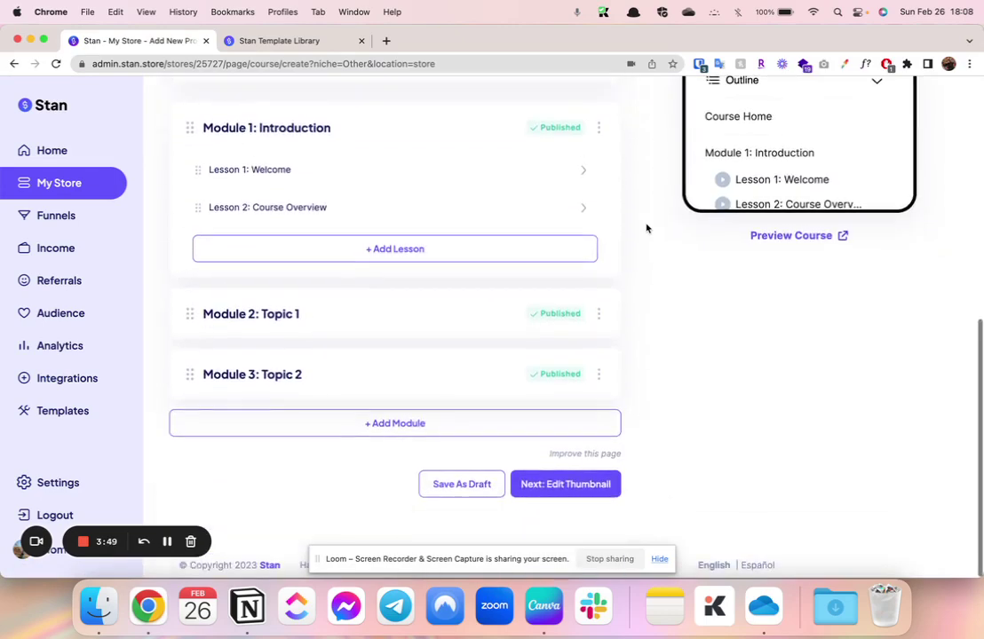
pyautogui.scroll(10, 647, 228)
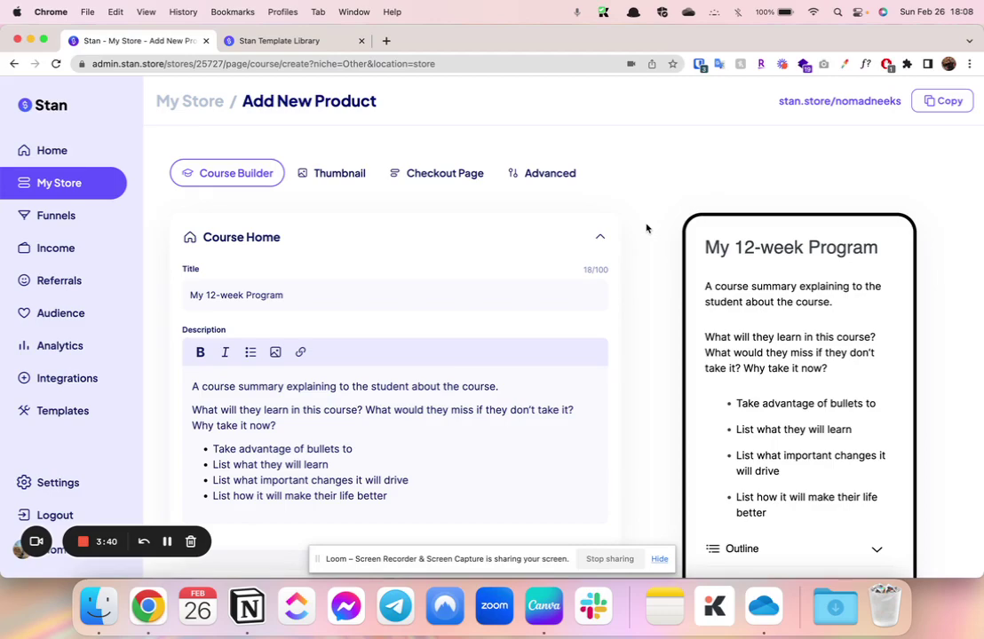
pyautogui.scroll(-10, 647, 228)
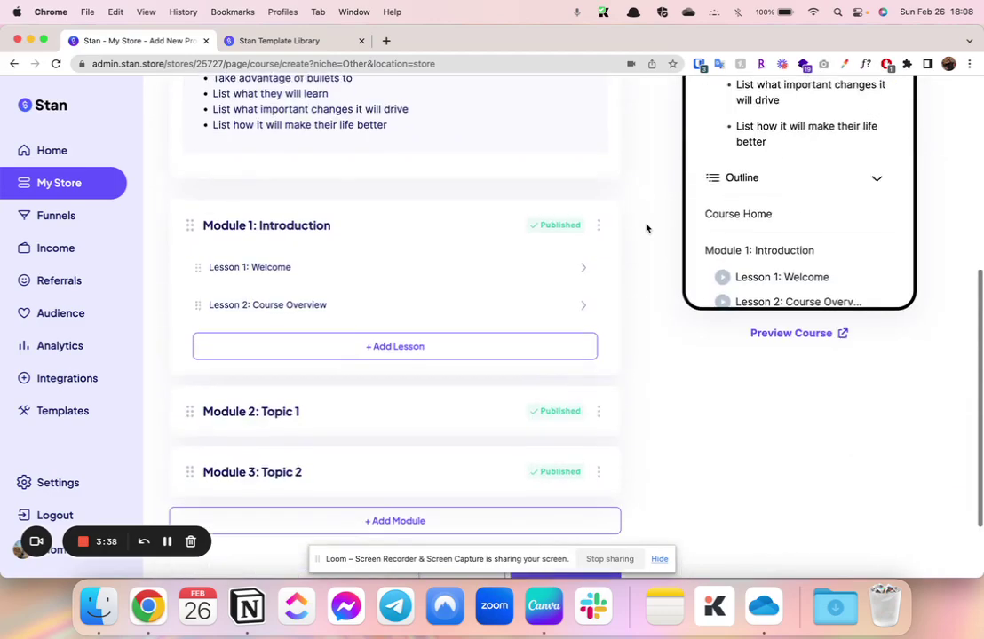
pyautogui.scroll(10, 647, 228)
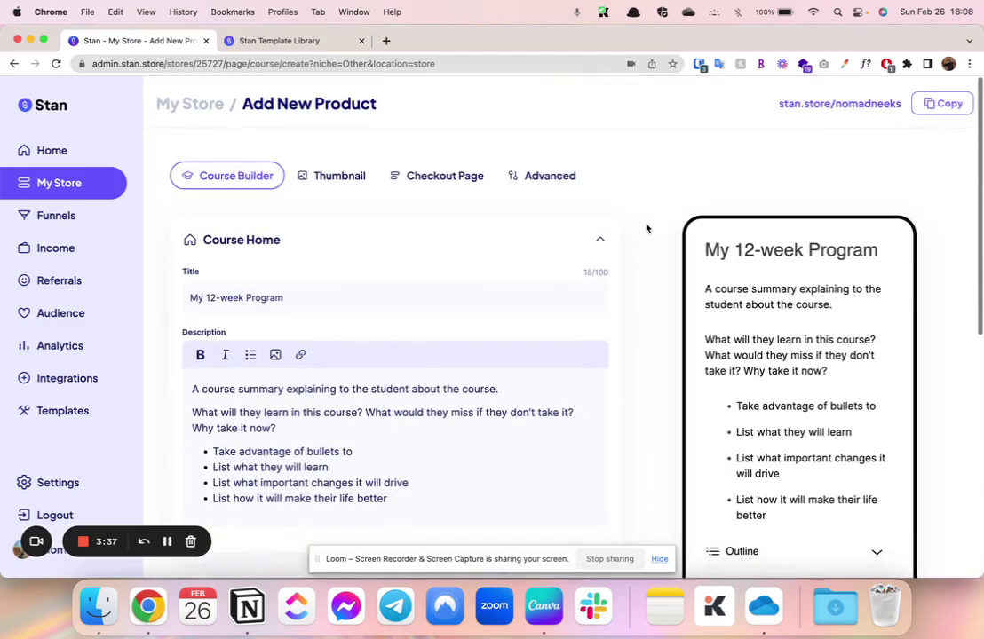
# Examine the course's advanced options, expanding Order Bump, Affiliate Share, Promo Video & Customer Reviews, and Call-to-Action.
pyautogui.click(518, 177)
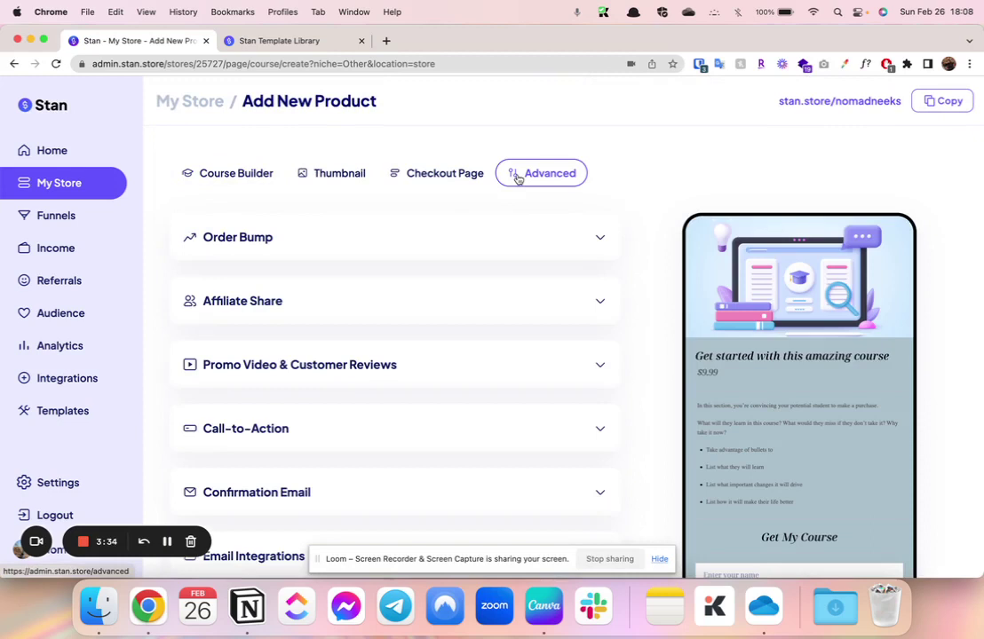
pyautogui.click(501, 258)
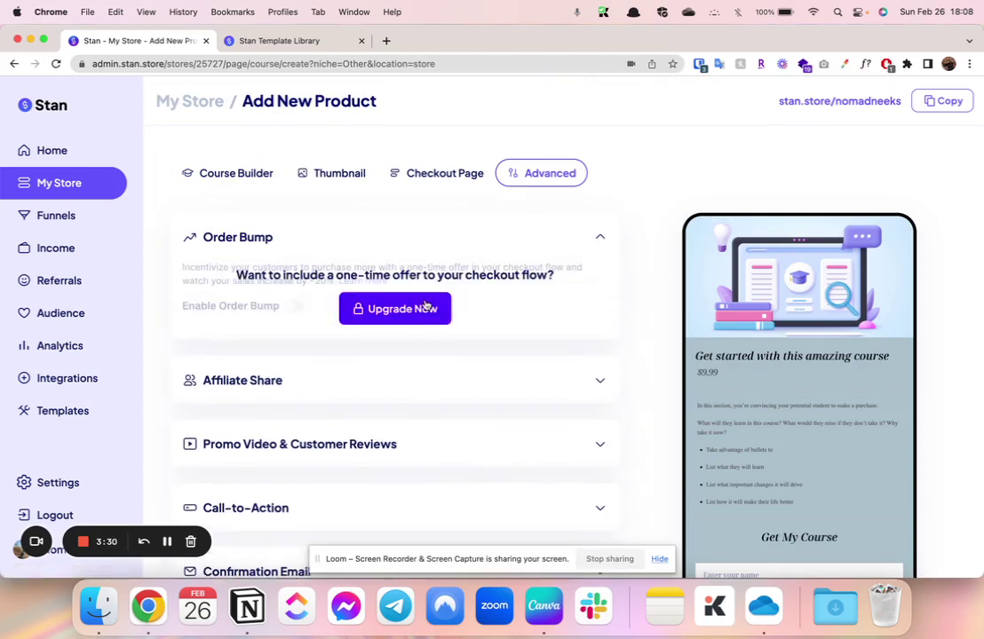
pyautogui.click(414, 386)
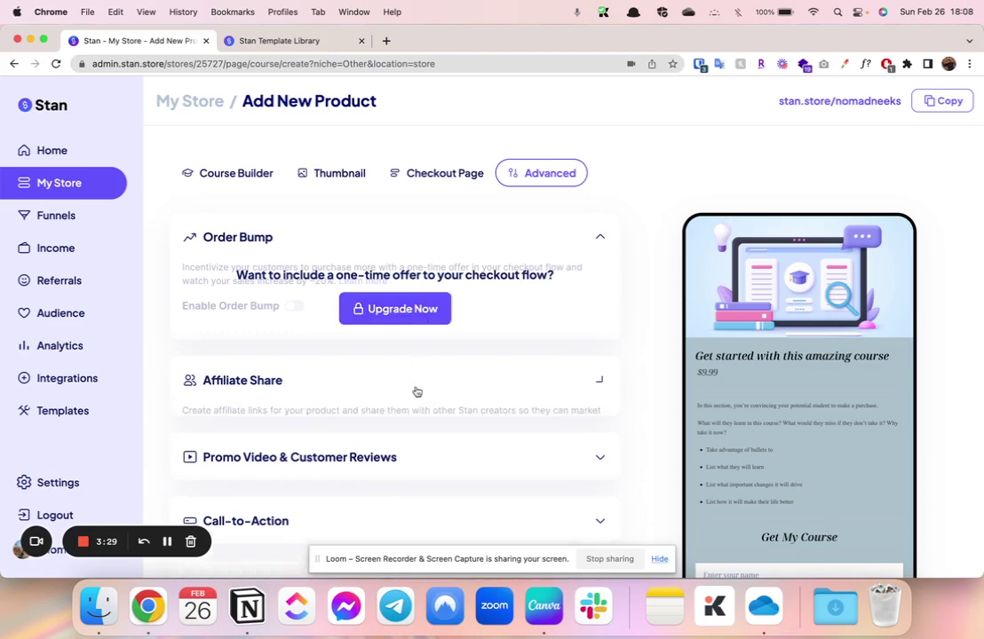
pyautogui.scroll(-3, 415, 389)
pyautogui.click(399, 382)
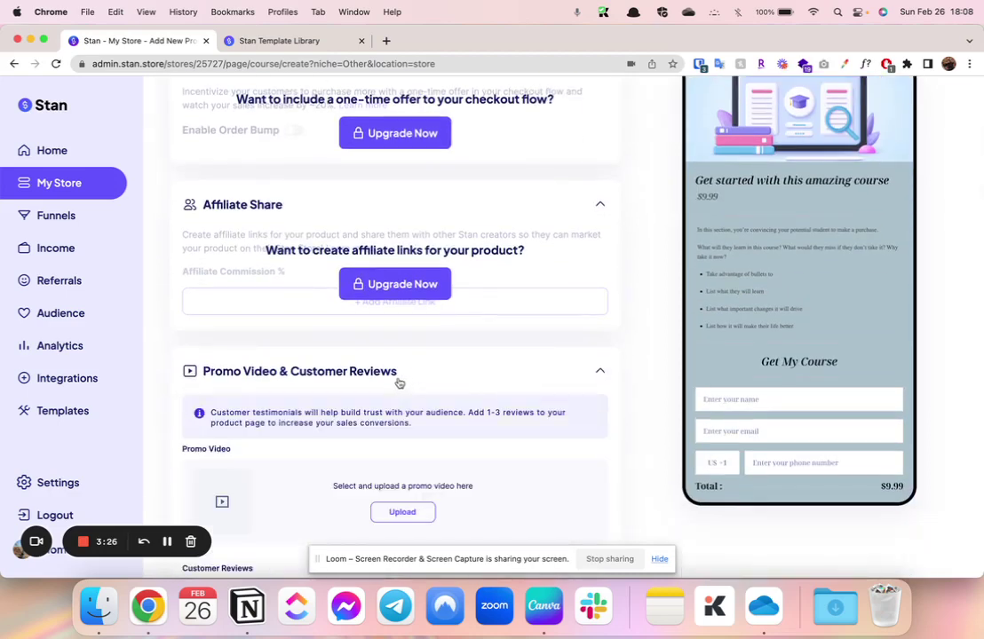
pyautogui.click(394, 378)
pyautogui.scroll(-3, 393, 380)
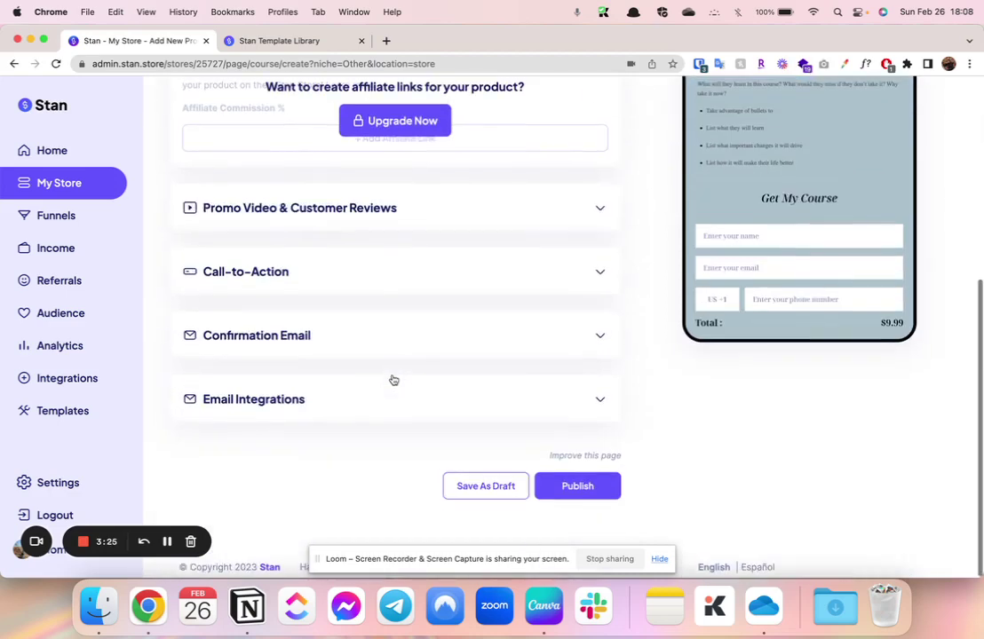
pyautogui.click(400, 278)
pyautogui.scroll(5, 399, 278)
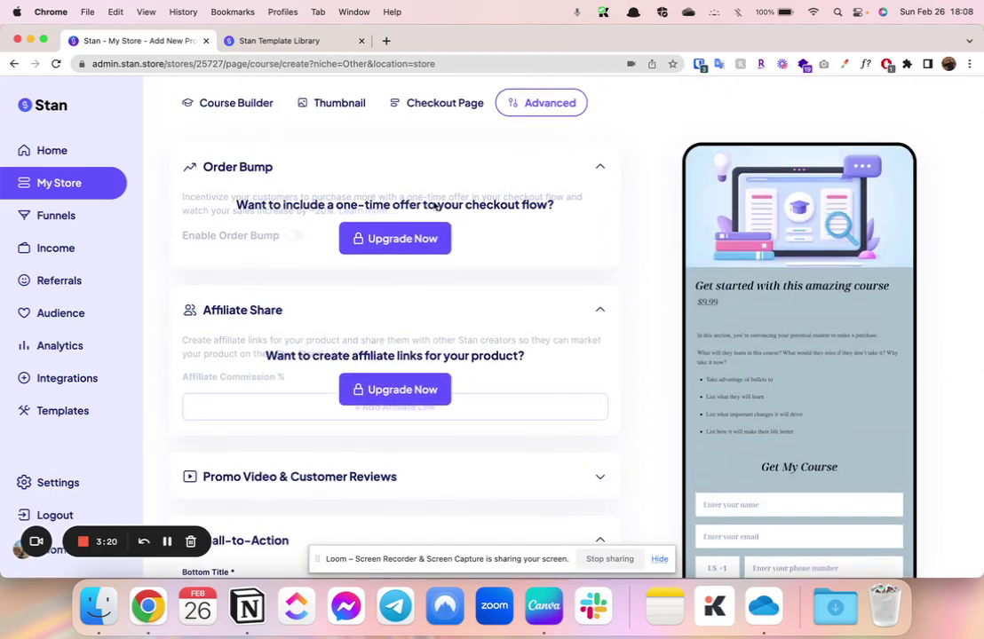
# View the Order Bump upgrade plans, compare yearly with monthly pricing, and close the plan dialog without upgrading.
pyautogui.click(422, 246)
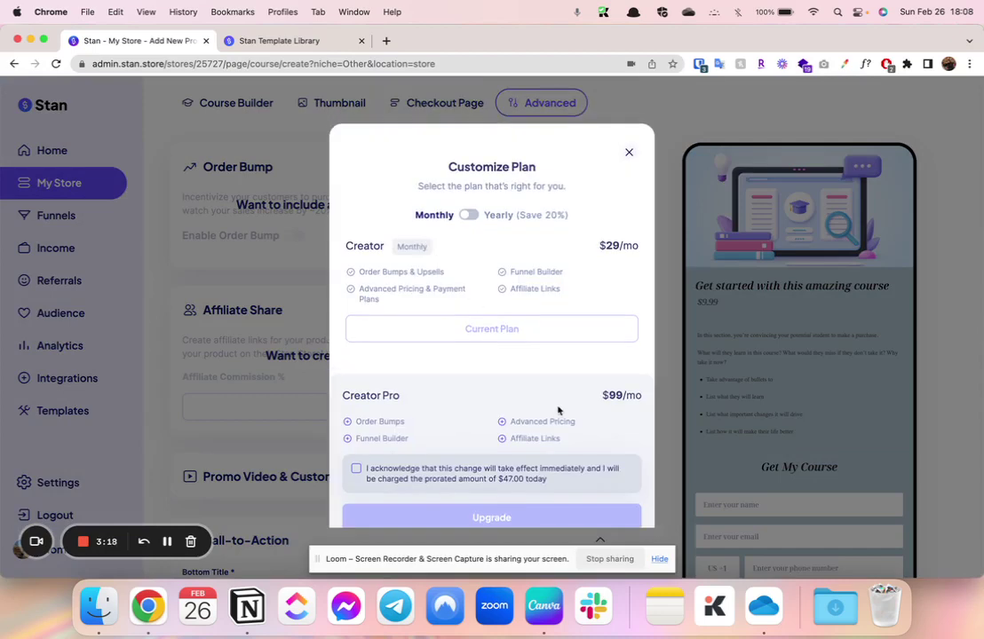
pyautogui.click(471, 216)
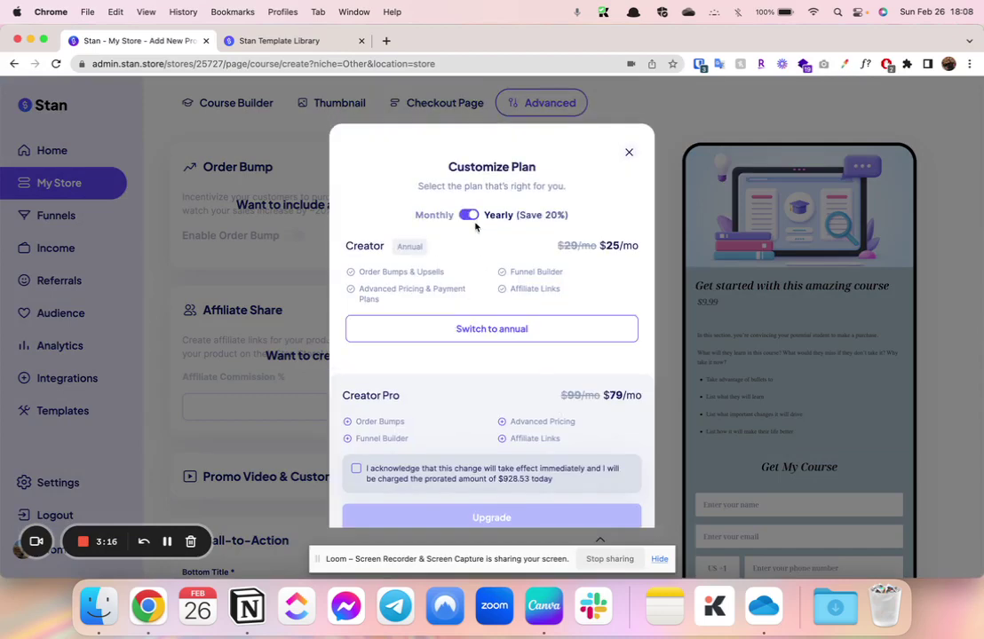
pyautogui.scroll(-1, 473, 394)
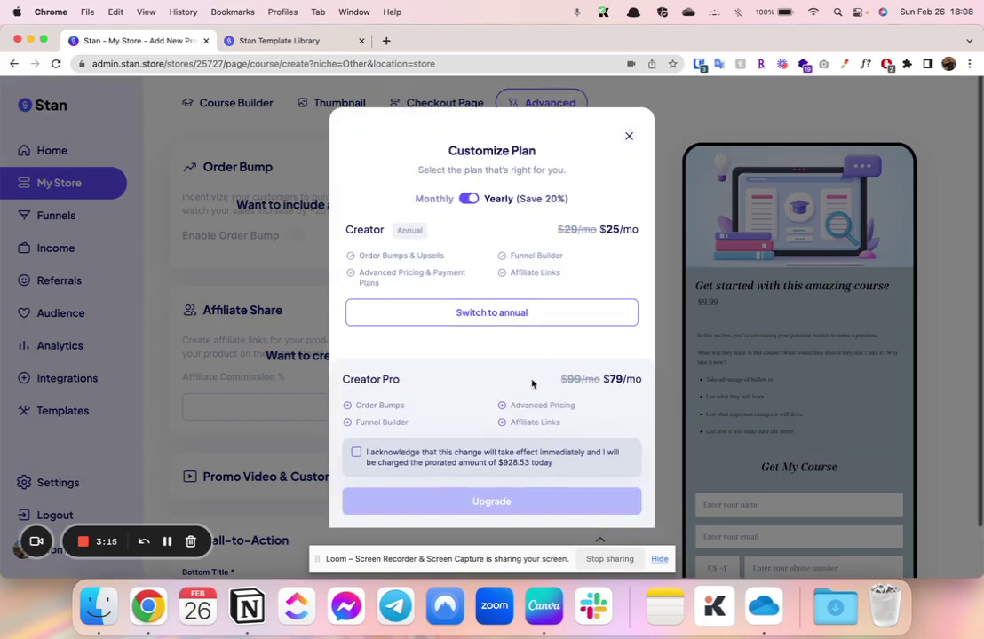
pyautogui.click(469, 198)
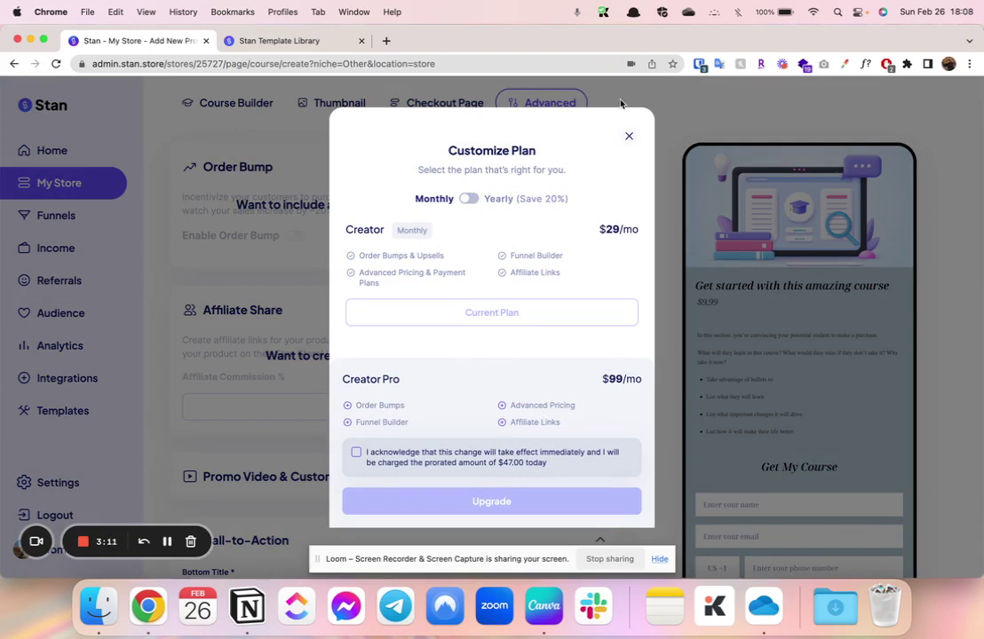
pyautogui.click(628, 136)
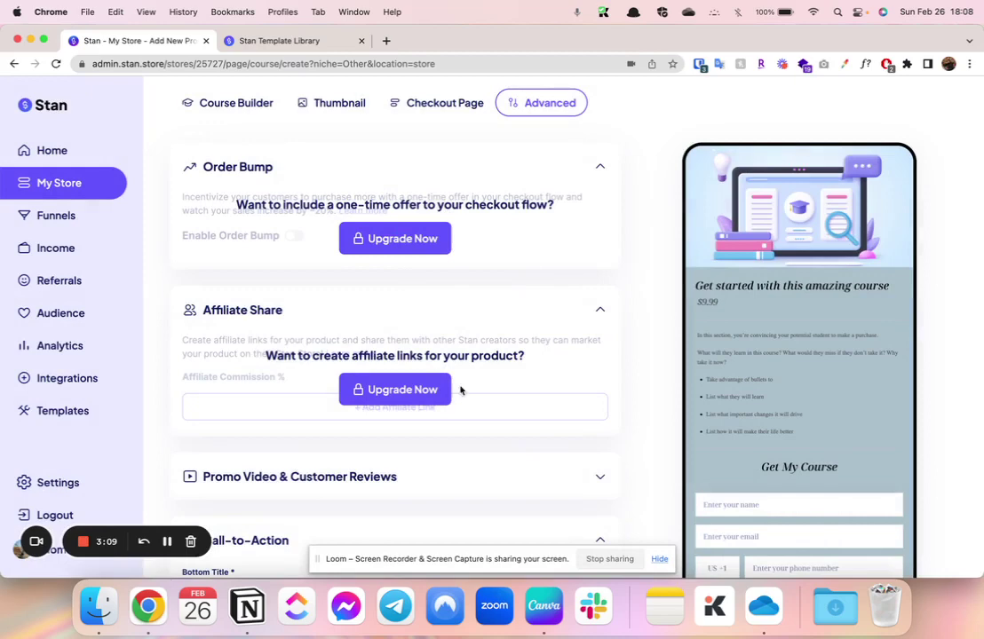
# Return from the advanced options to the Course Builder and change the course title to "Test Course".
pyautogui.scroll(-5, 449, 386)
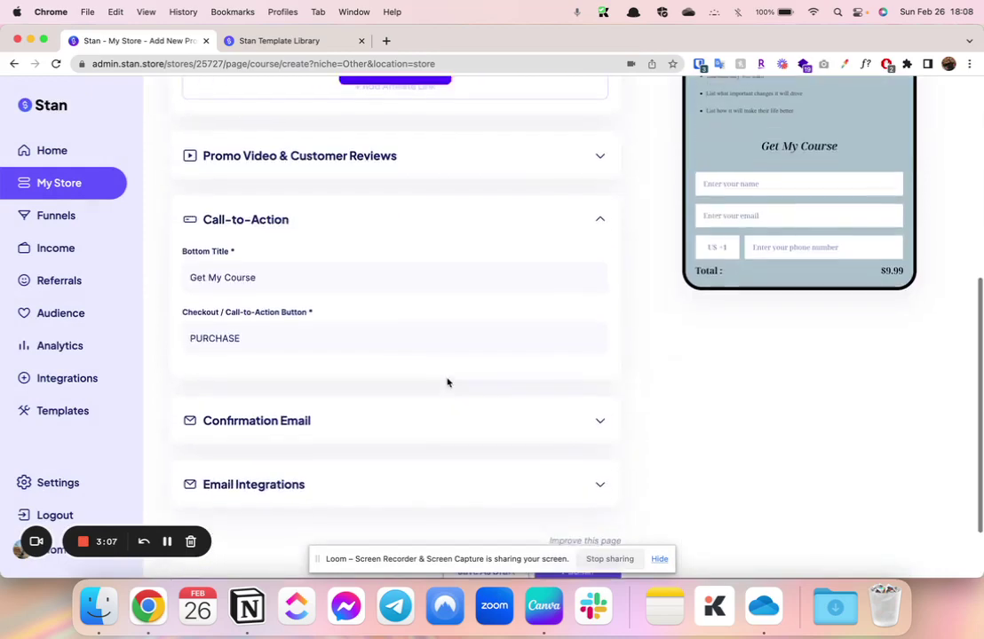
pyautogui.scroll(8, 448, 383)
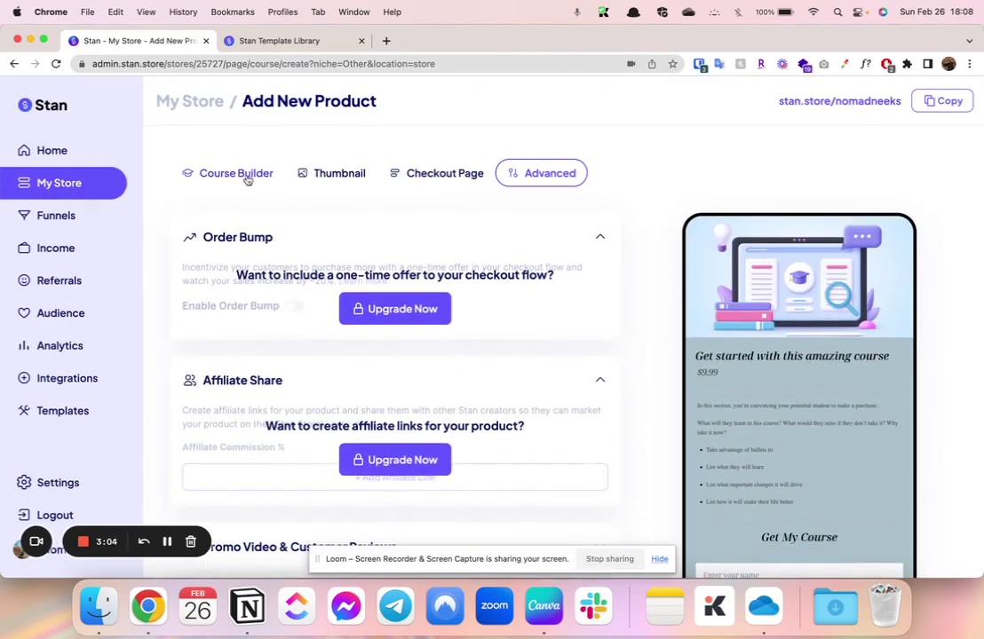
pyautogui.click(244, 174)
pyautogui.scroll(-5, 650, 290)
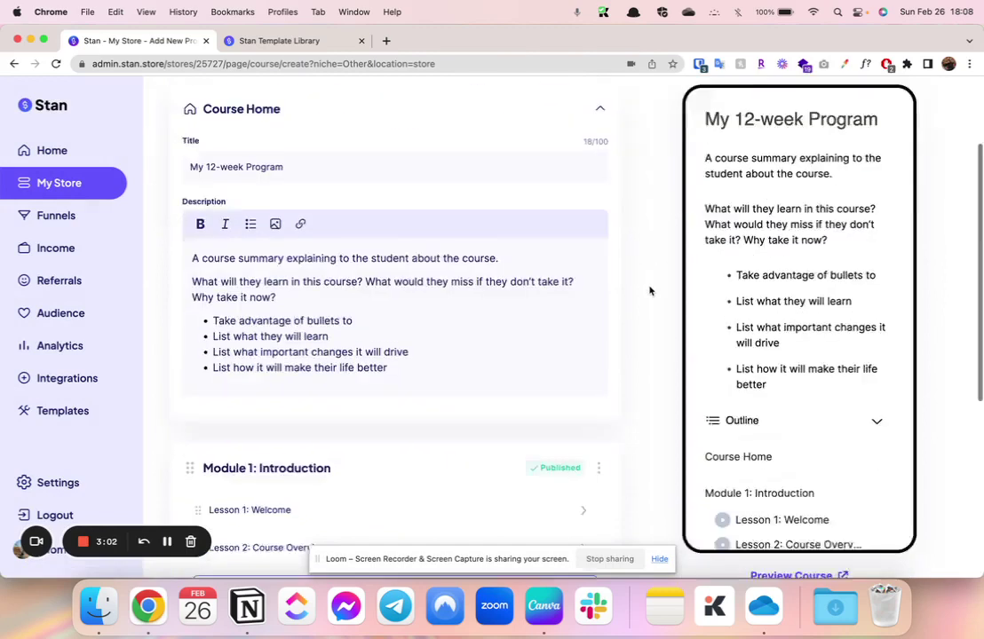
pyautogui.scroll(5, 649, 290)
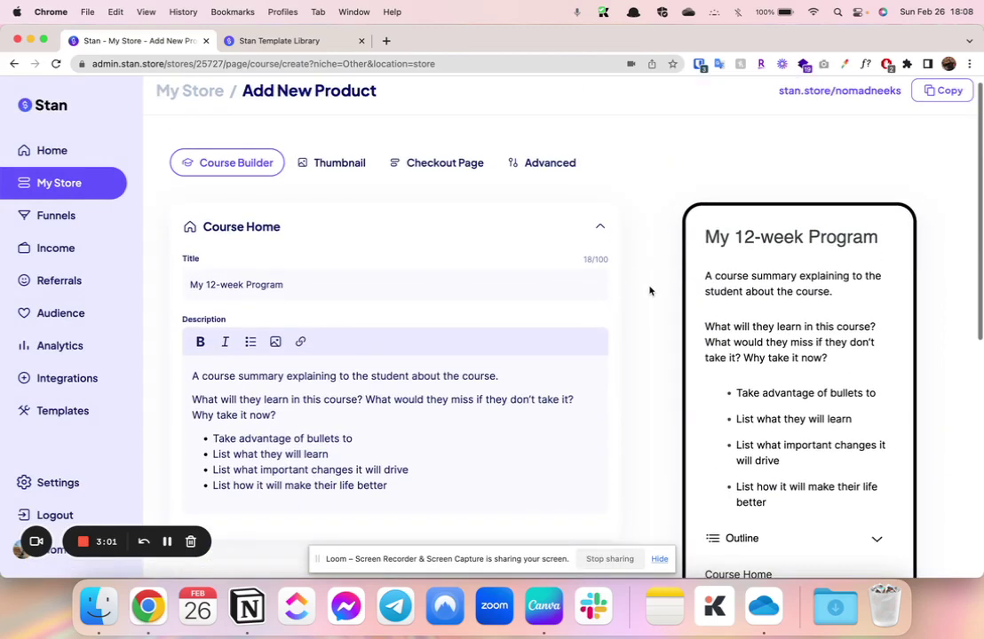
pyautogui.scroll(-3, 649, 289)
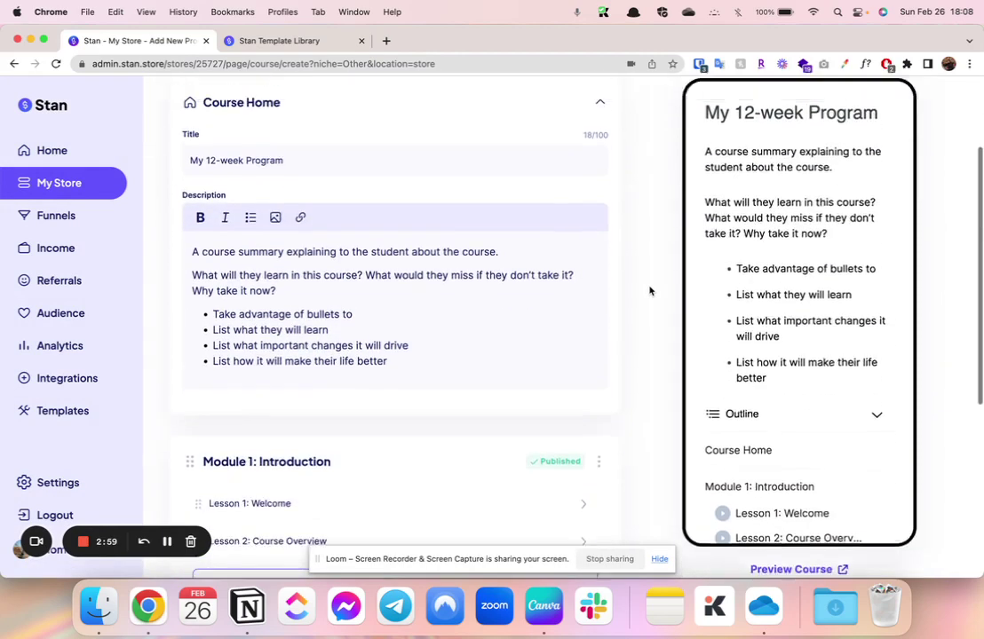
pyautogui.scroll(1, 586, 270)
pyautogui.tripleClick(500, 202)
pyautogui.write('T')
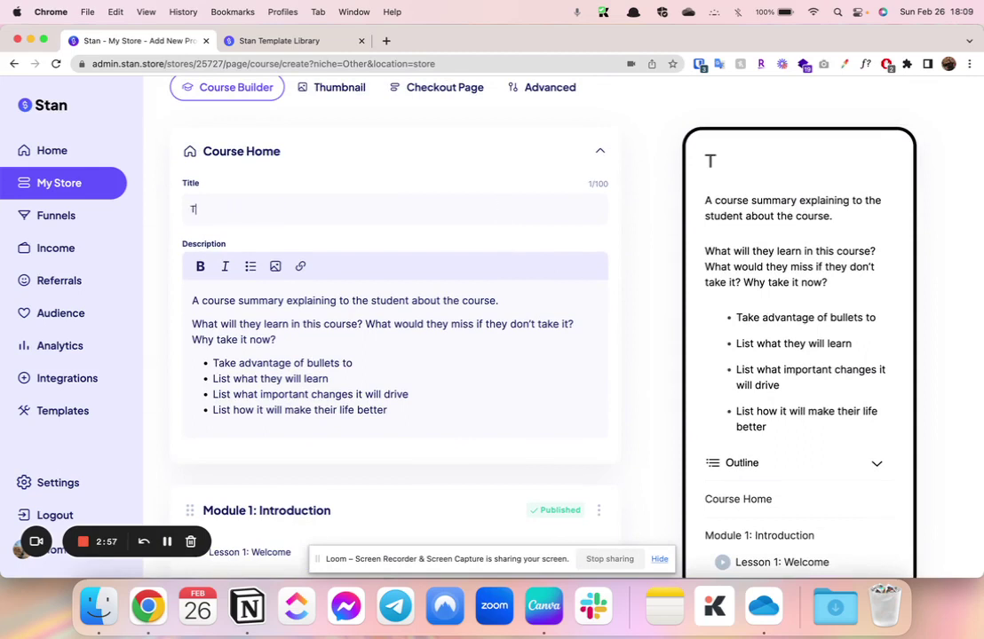
pyautogui.write('est Course')
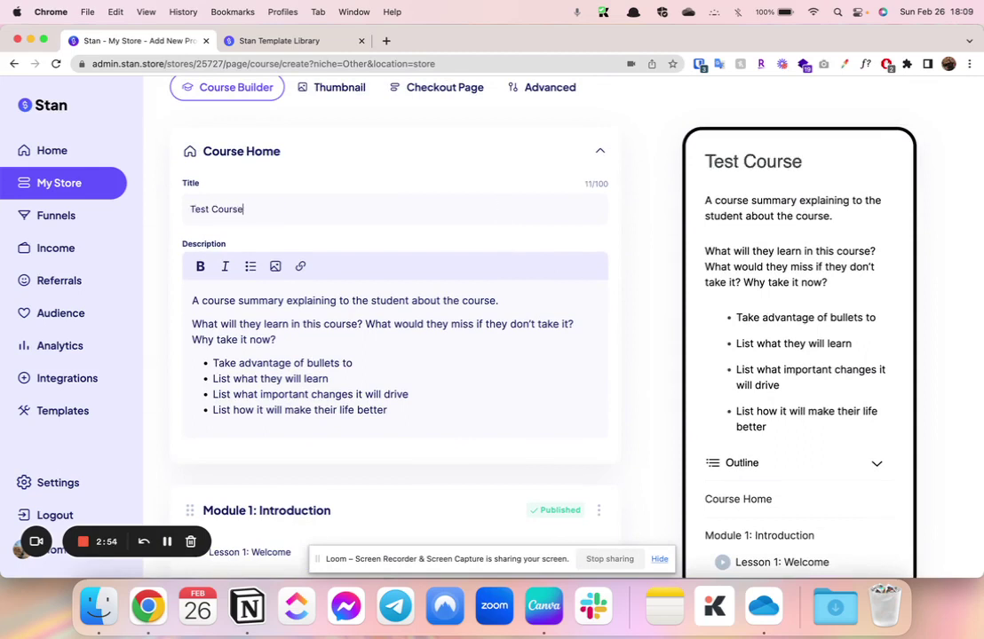
# Add blank lines at the end of the course description, and open the image file picker for it, cancelling without choosing a file.
pyautogui.click(400, 415)
pyautogui.press('Return')
pyautogui.press('Return')
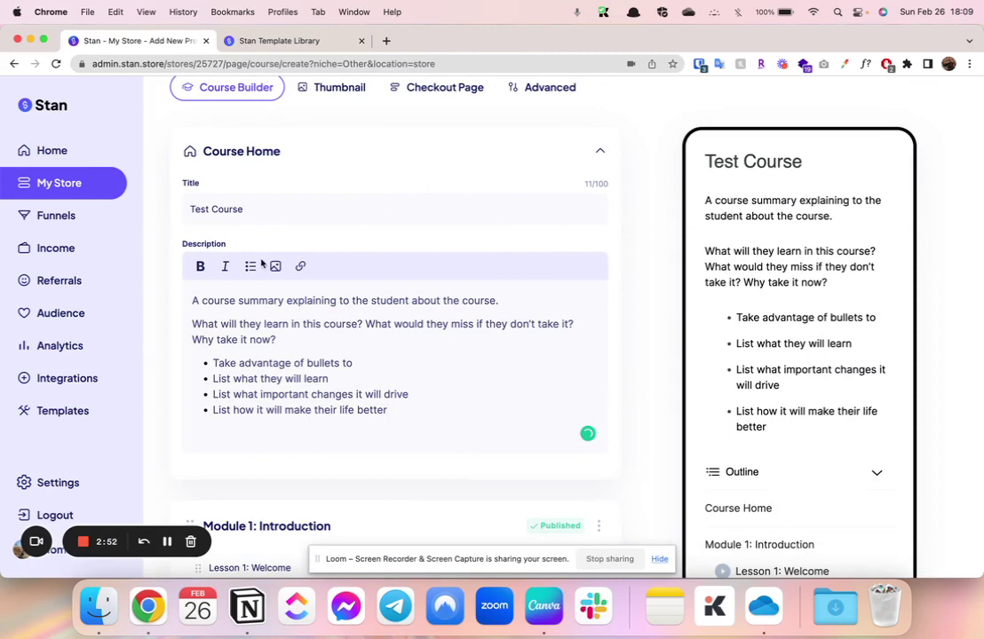
pyautogui.click(275, 268)
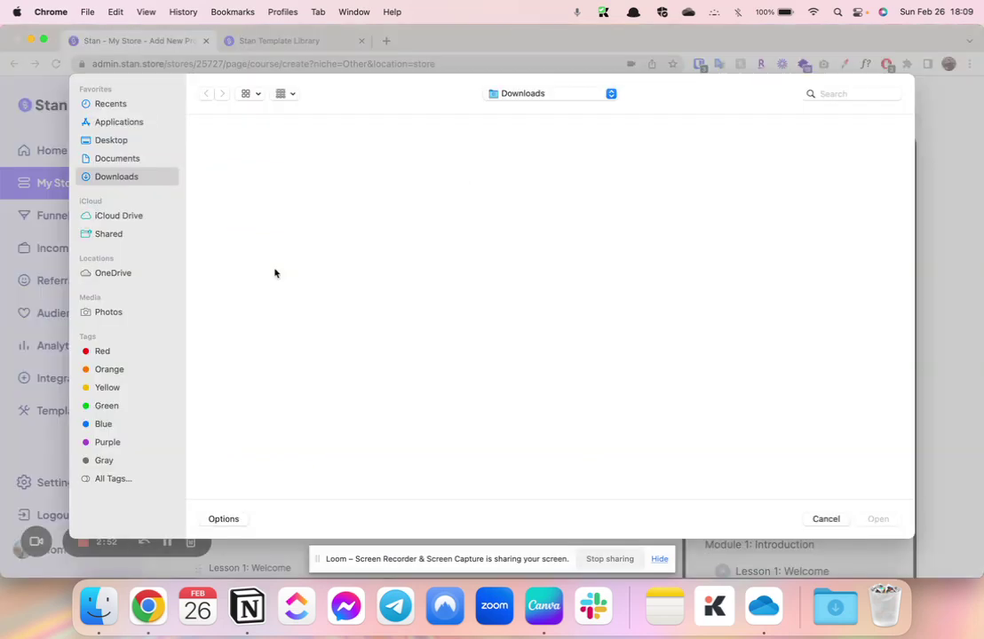
pyautogui.click(816, 519)
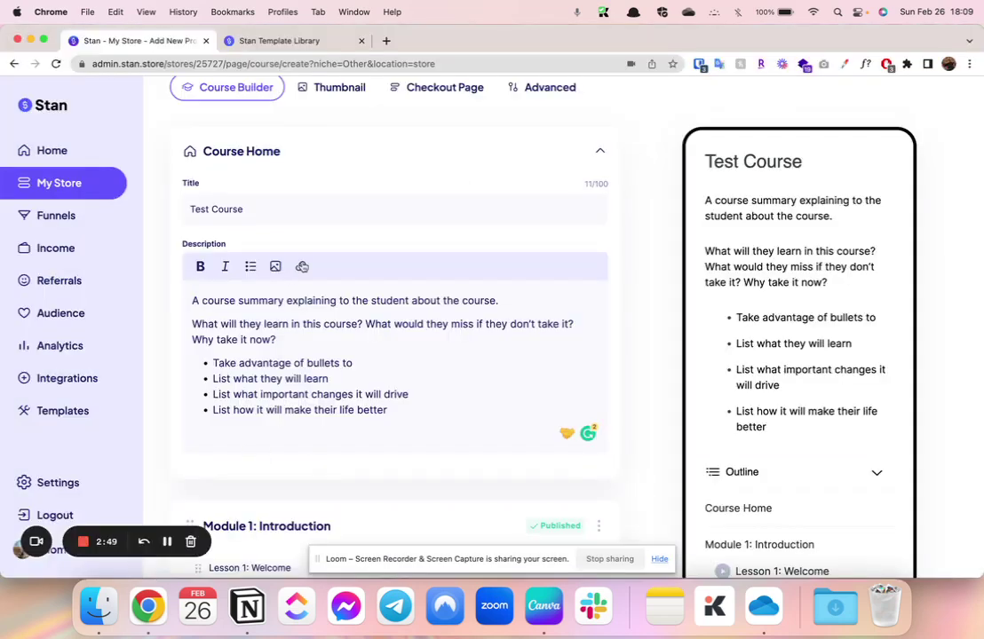
# Open the name of Module 1: Introduction for editing and close the dialog without changes.
pyautogui.scroll(-5, 632, 426)
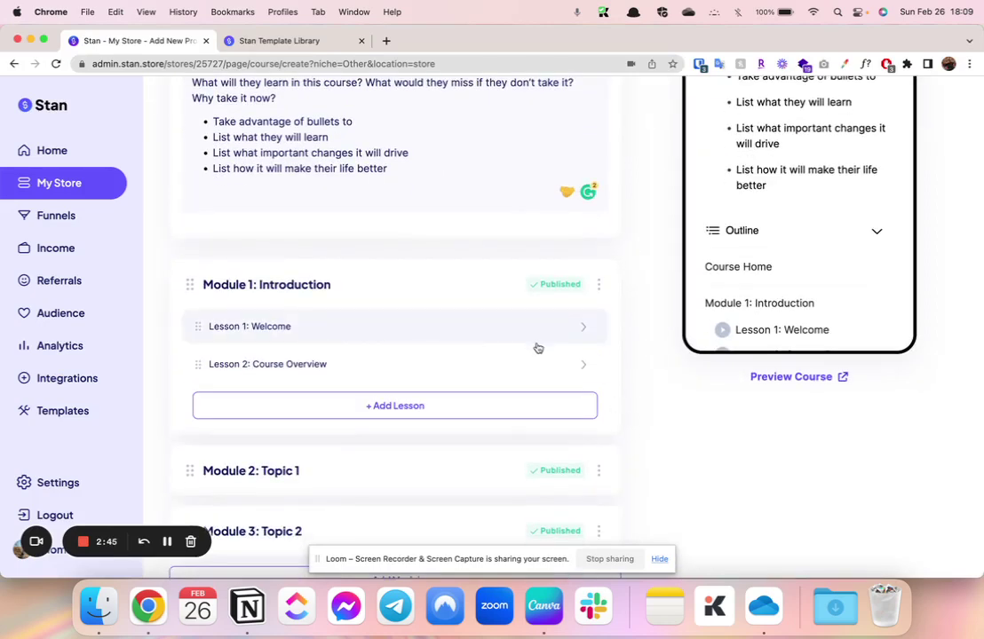
pyautogui.click(600, 285)
pyautogui.click(628, 404)
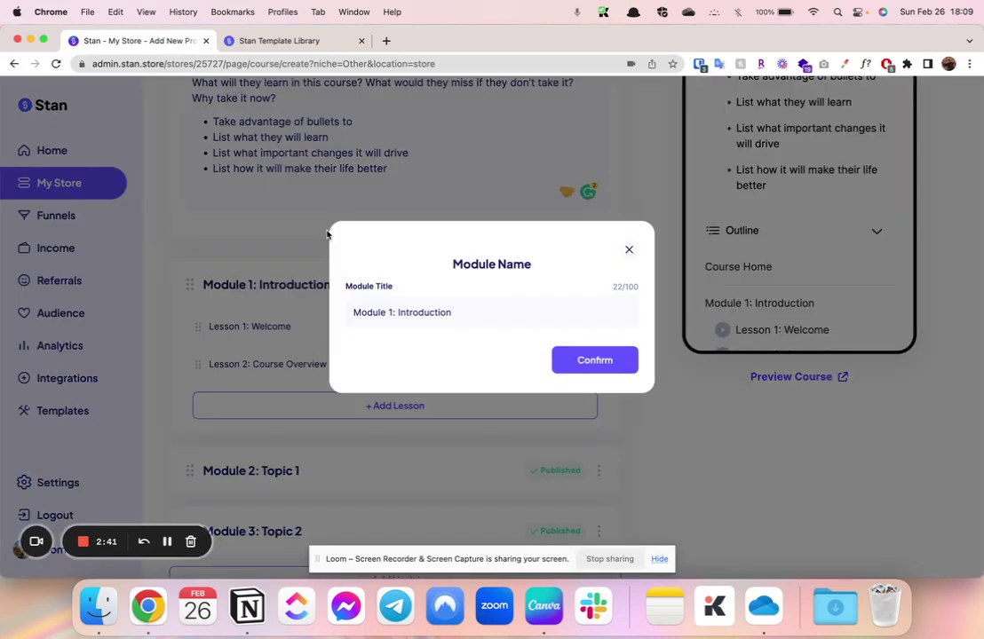
pyautogui.click(631, 254)
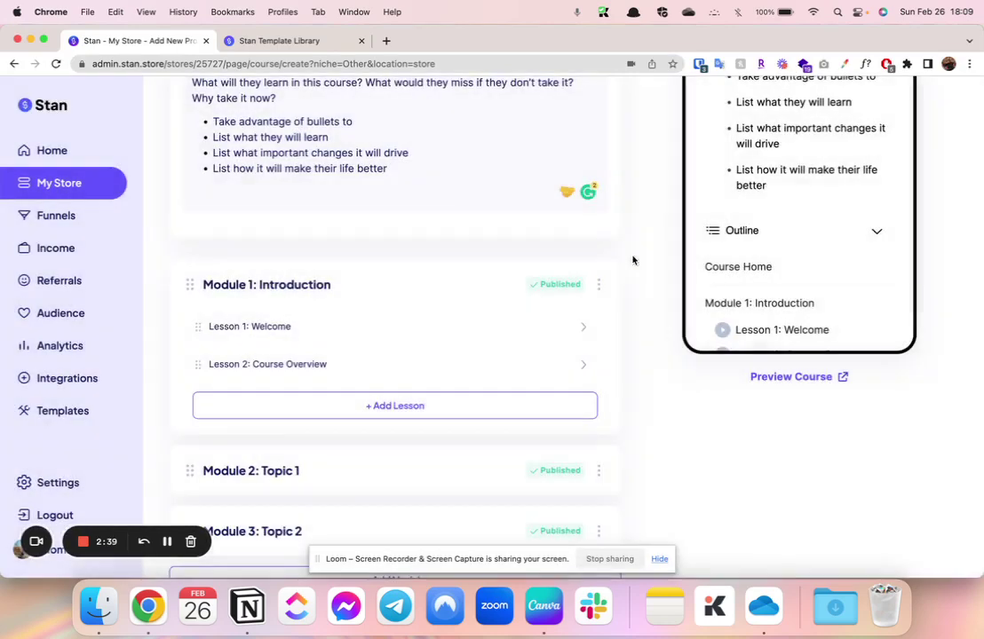
# Examine the Lesson 1: Welcome page from its title and description to the video and supporting materials uploads, and return to the course builder.
pyautogui.click(283, 328)
pyautogui.scroll(3, 283, 328)
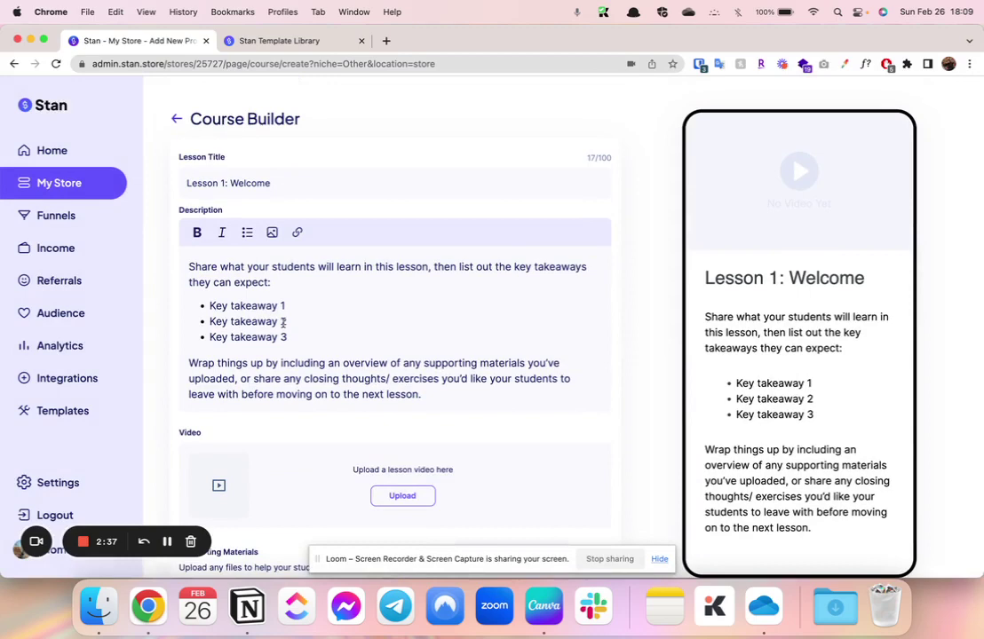
pyautogui.scroll(-5, 263, 390)
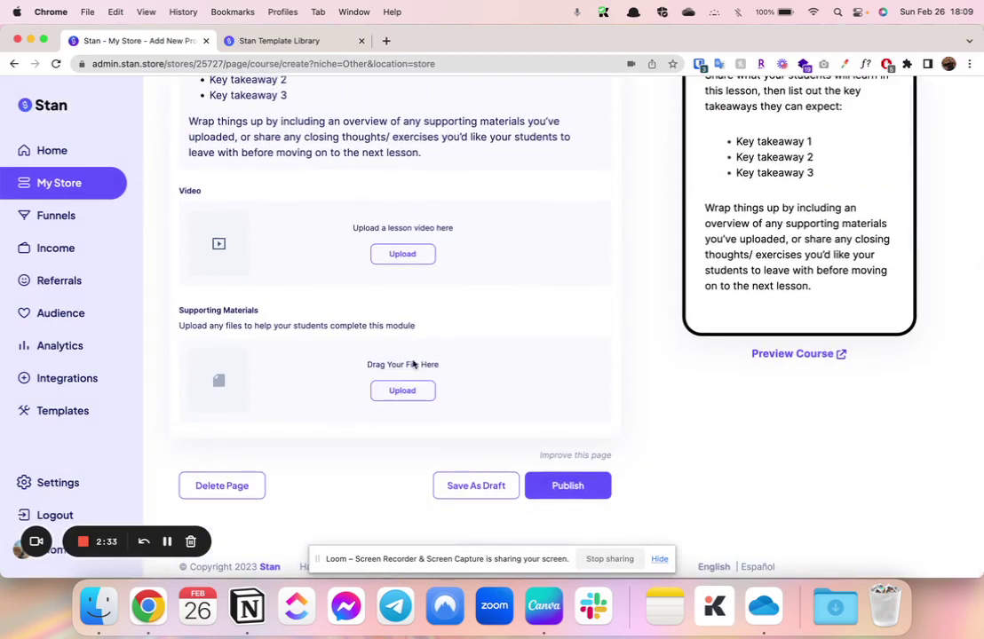
pyautogui.scroll(6, 413, 364)
pyautogui.click(173, 167)
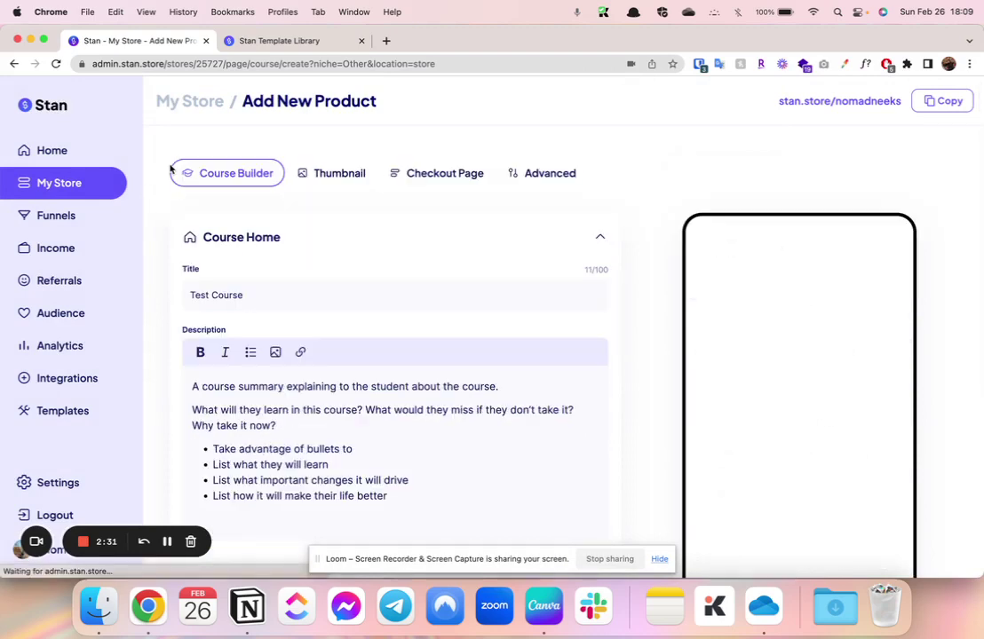
# Preview the course with its full module and lesson outline and return to the editor.
pyautogui.scroll(-5, 515, 419)
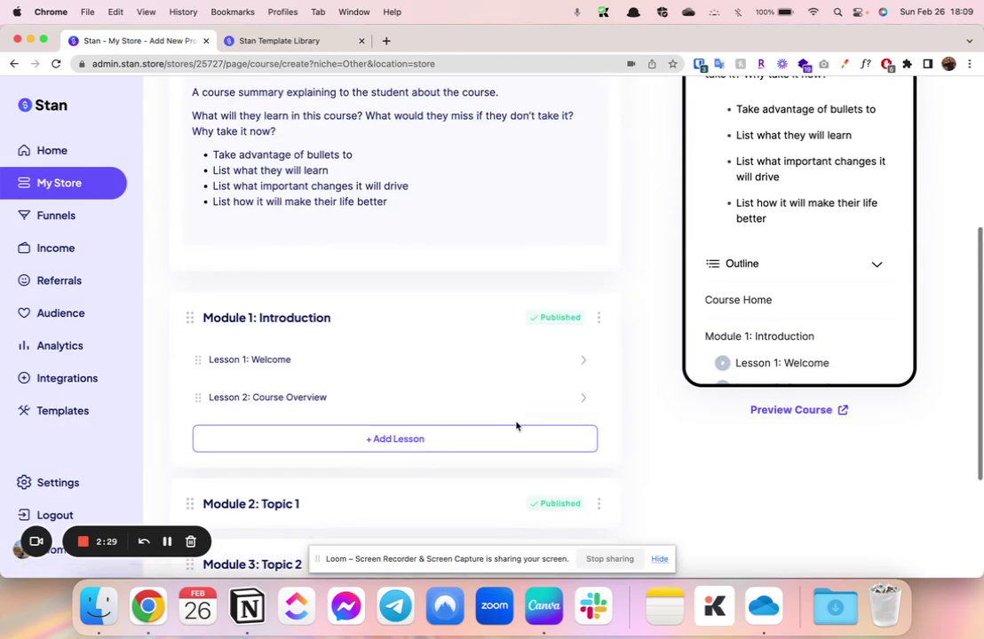
pyautogui.scroll(-3, 516, 426)
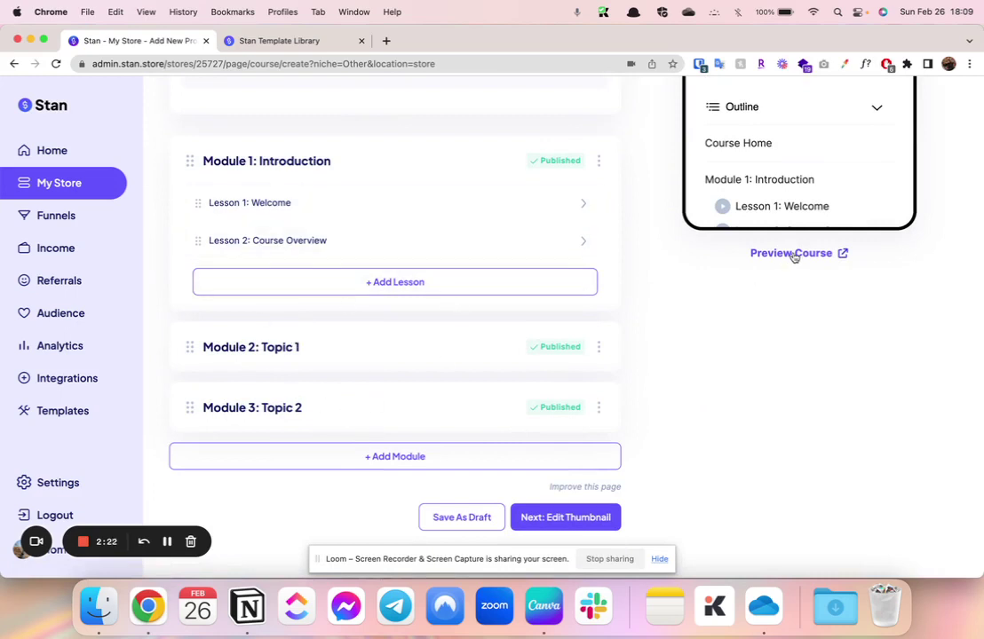
pyautogui.scroll(1, 795, 254)
pyautogui.click(793, 304)
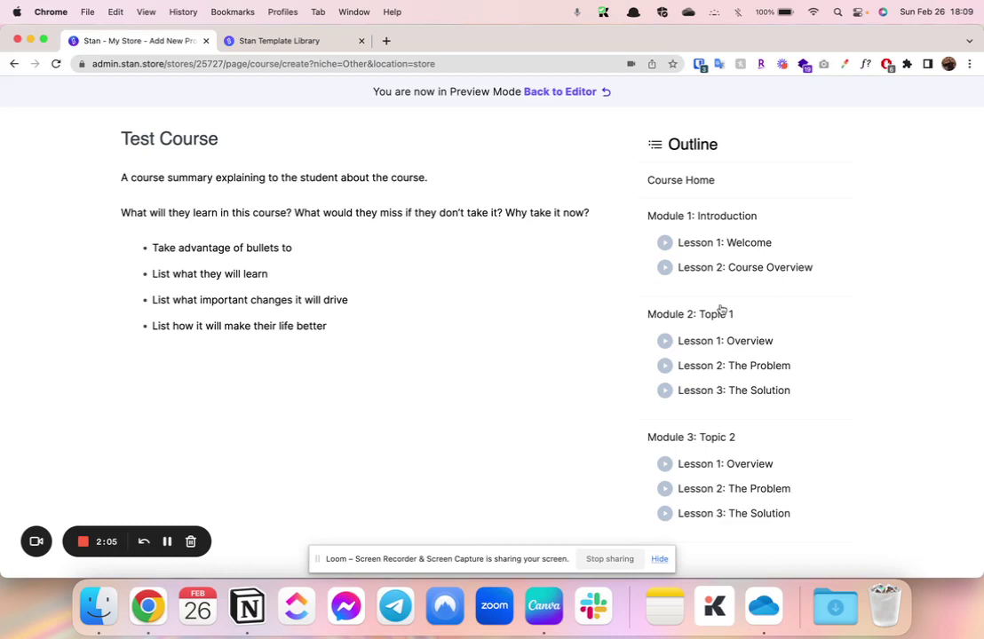
pyautogui.click(553, 91)
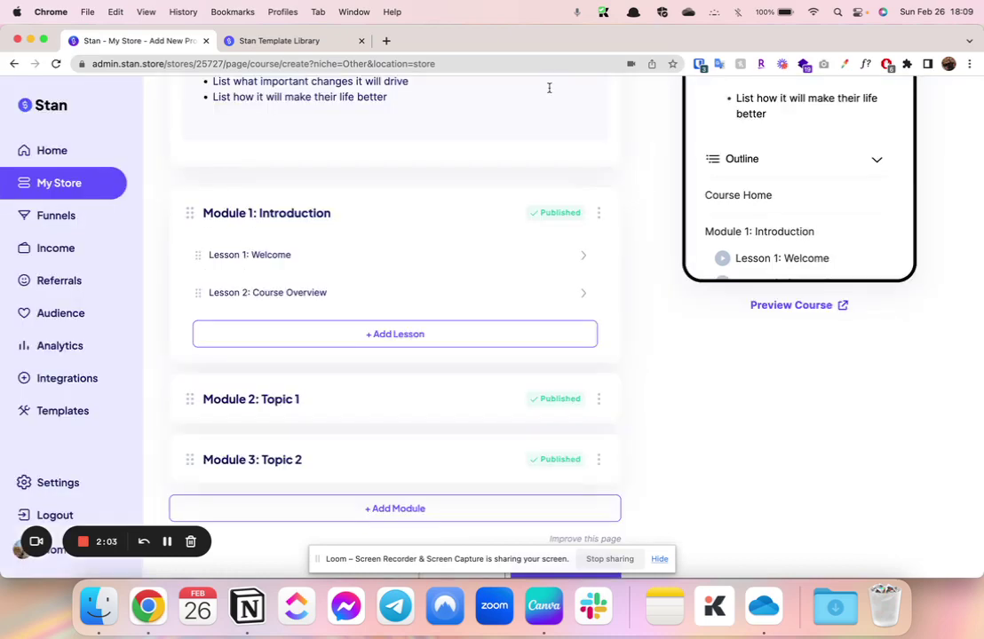
# Review the Course Home content and modules alongside the lesson outline in the phone preview.
pyautogui.scroll(5, 657, 225)
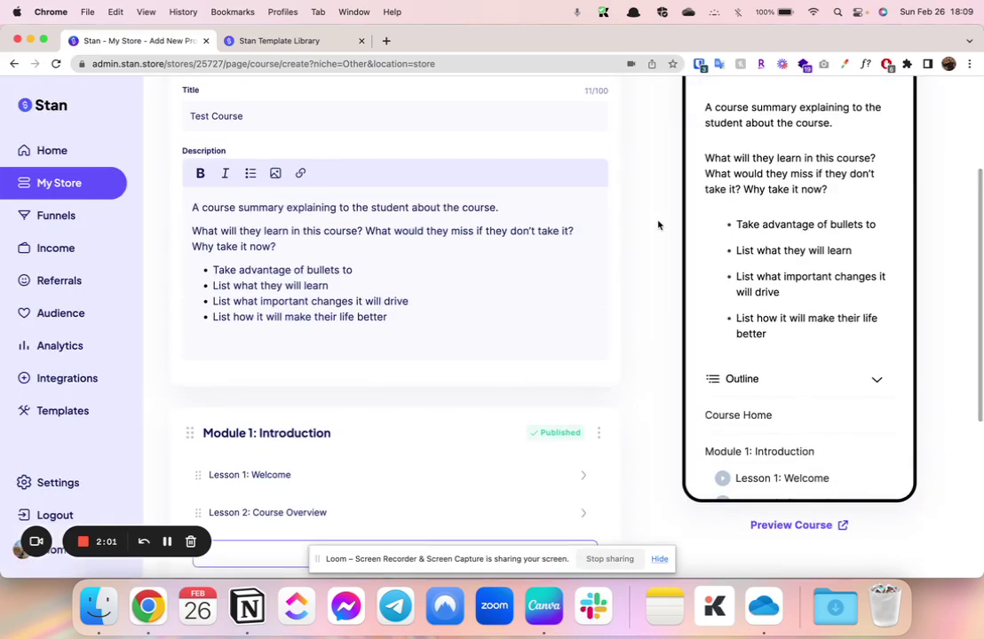
pyautogui.scroll(3, 658, 224)
pyautogui.scroll(-3, 658, 225)
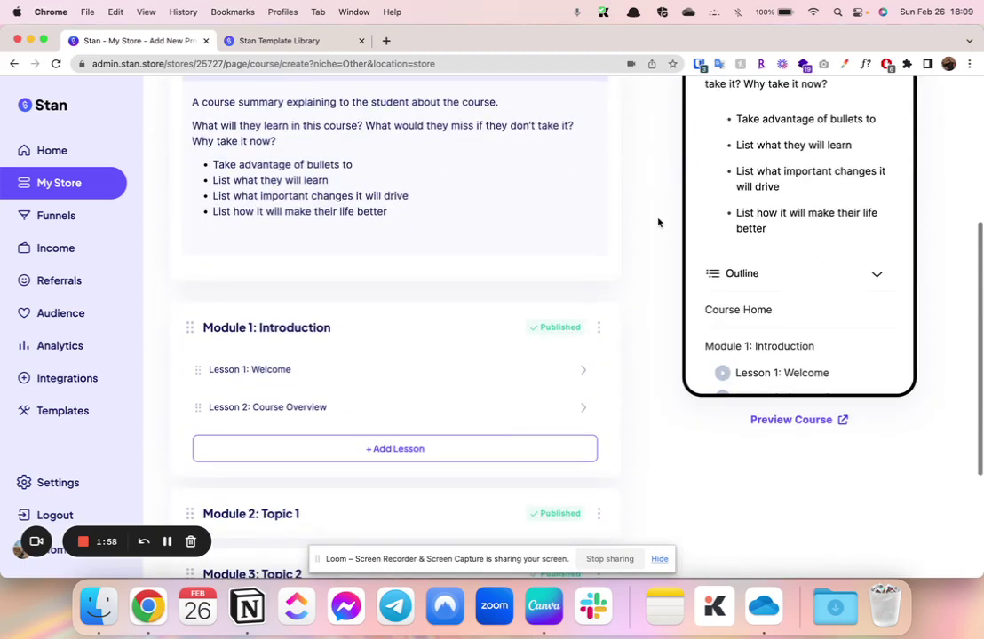
pyautogui.scroll(-5, 794, 218)
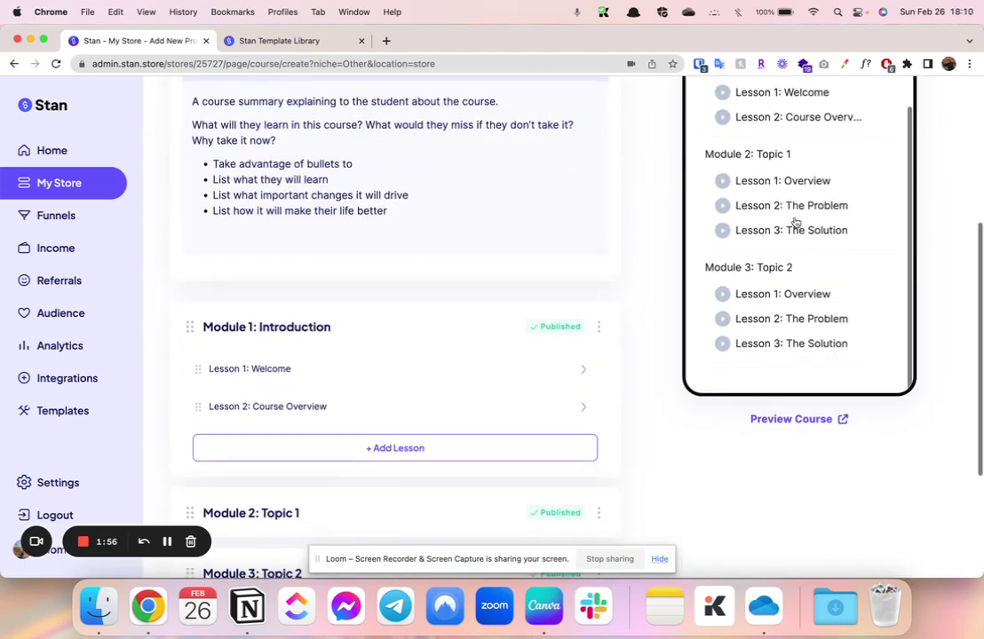
pyautogui.scroll(8, 795, 222)
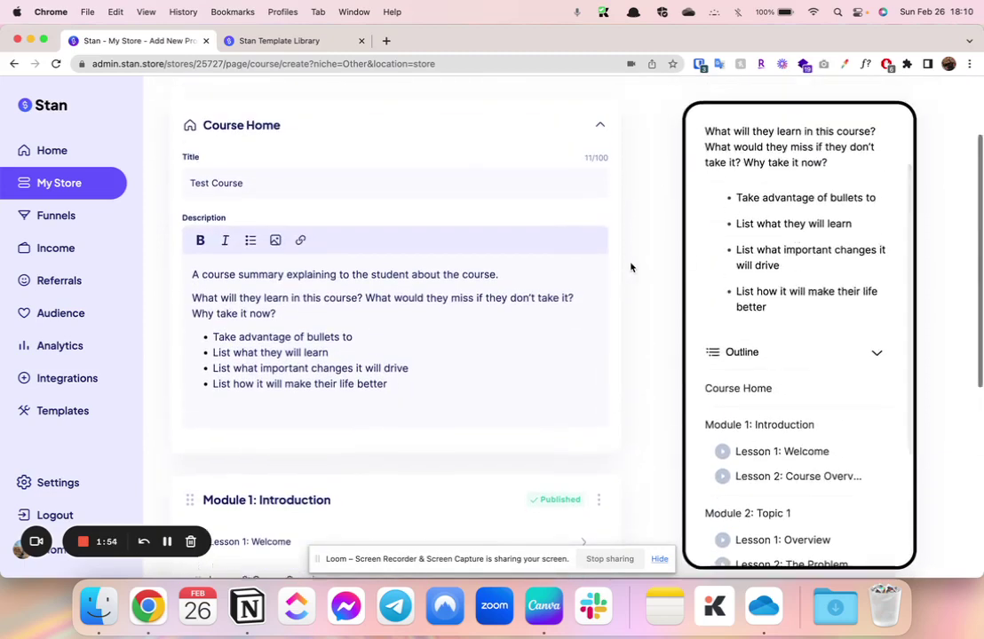
# Examine the course's thumbnail settings, including the display style, button image, heading, subheading and button title.
pyautogui.click(339, 173)
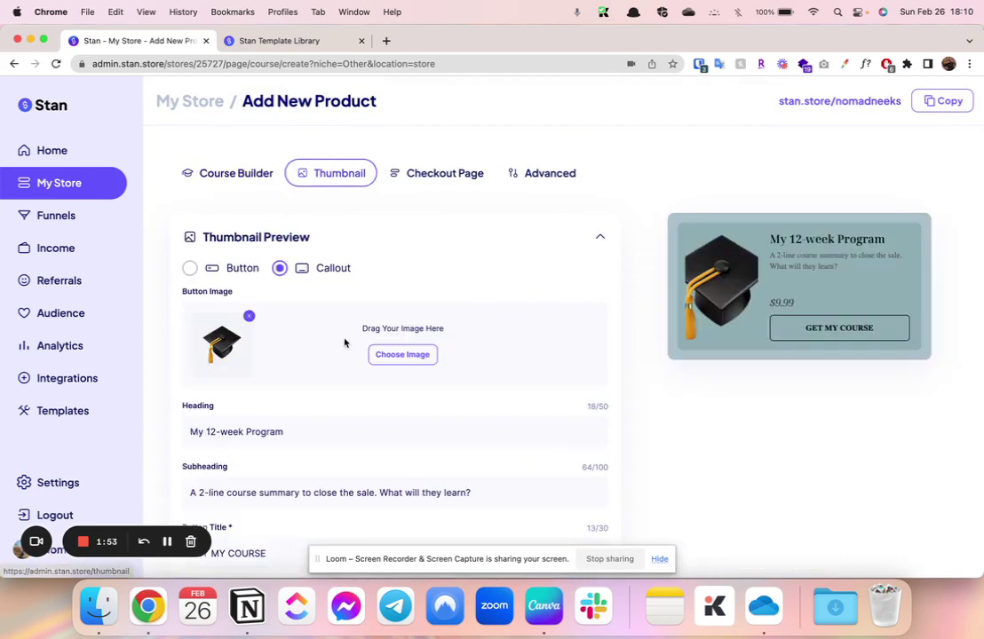
pyautogui.scroll(-1, 345, 341)
pyautogui.scroll(1, 345, 343)
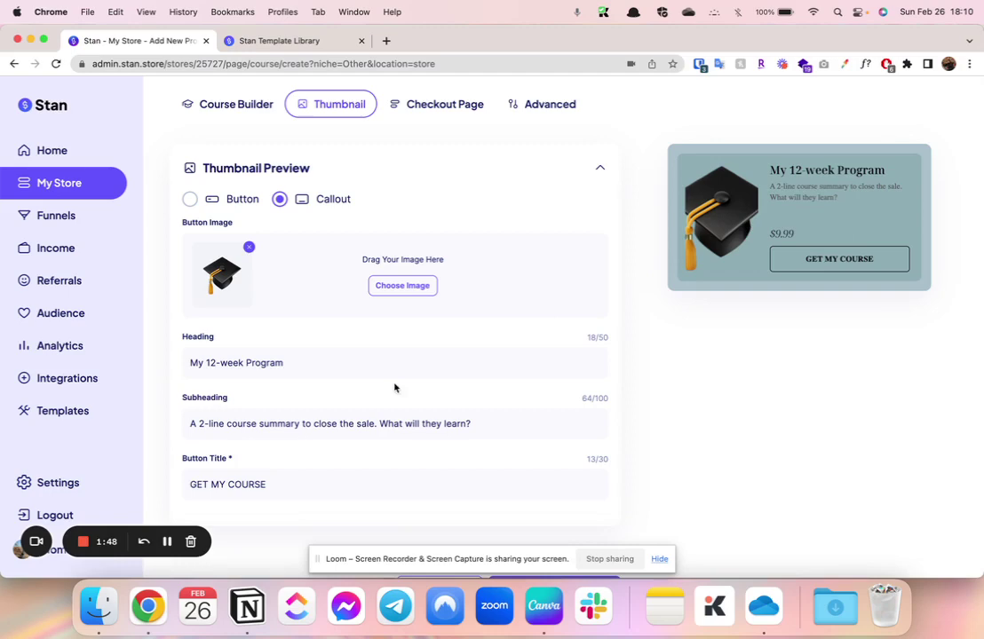
pyautogui.scroll(-3, 382, 413)
pyautogui.scroll(5, 380, 417)
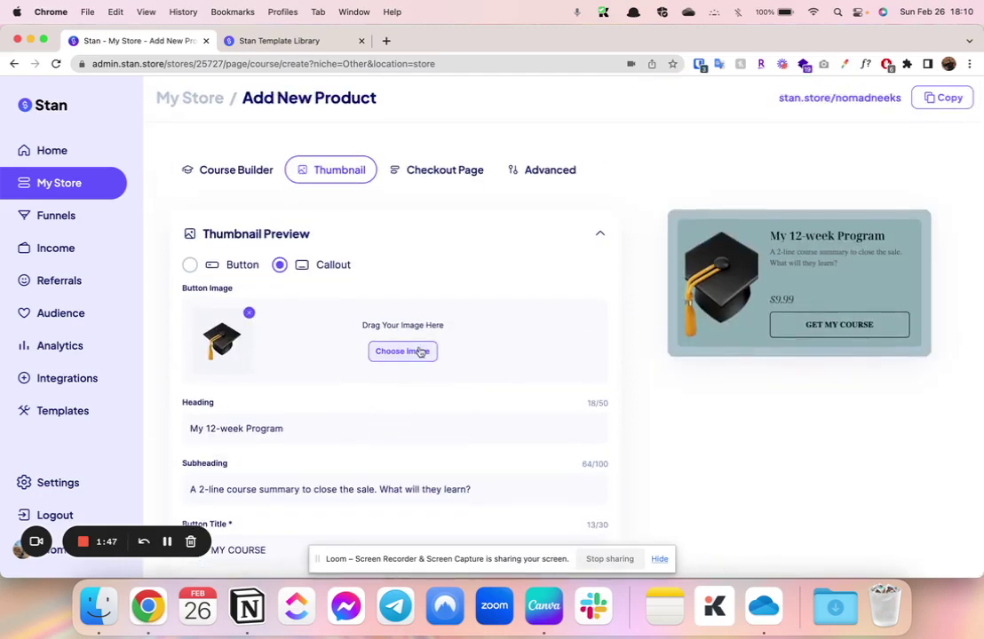
# Examine the course's checkout page settings from the header image, heading and product description to the pricing section.
pyautogui.click(441, 165)
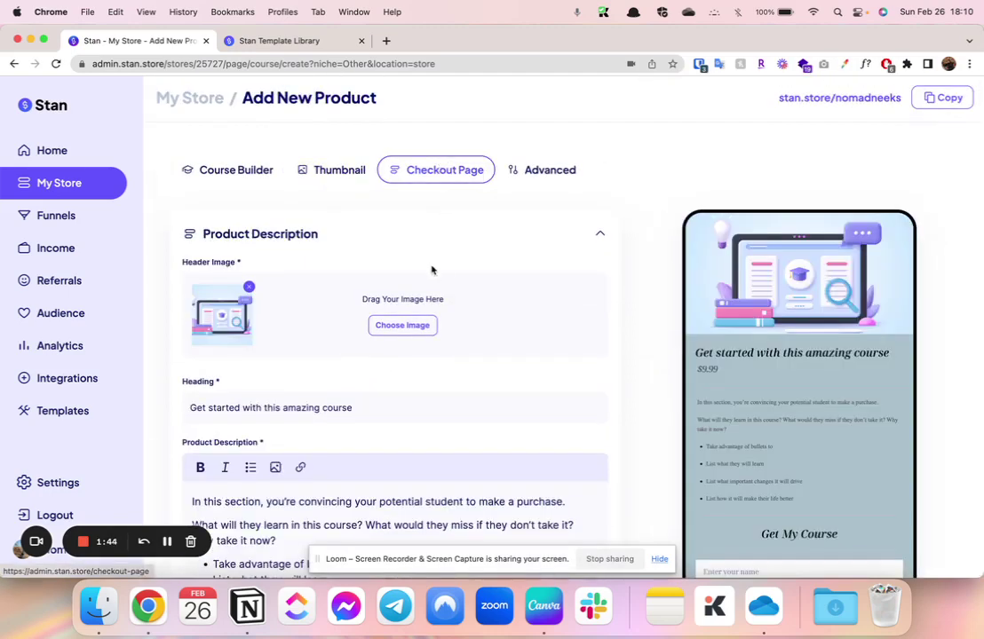
pyautogui.scroll(-3, 582, 378)
pyautogui.scroll(-3, 778, 468)
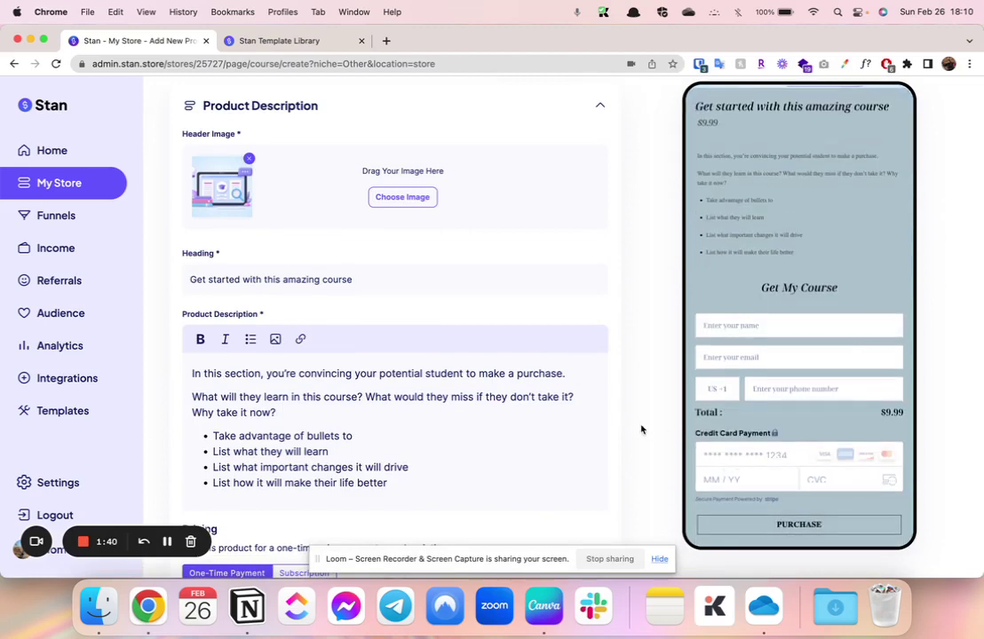
pyautogui.scroll(2, 641, 429)
pyautogui.scroll(3, 739, 338)
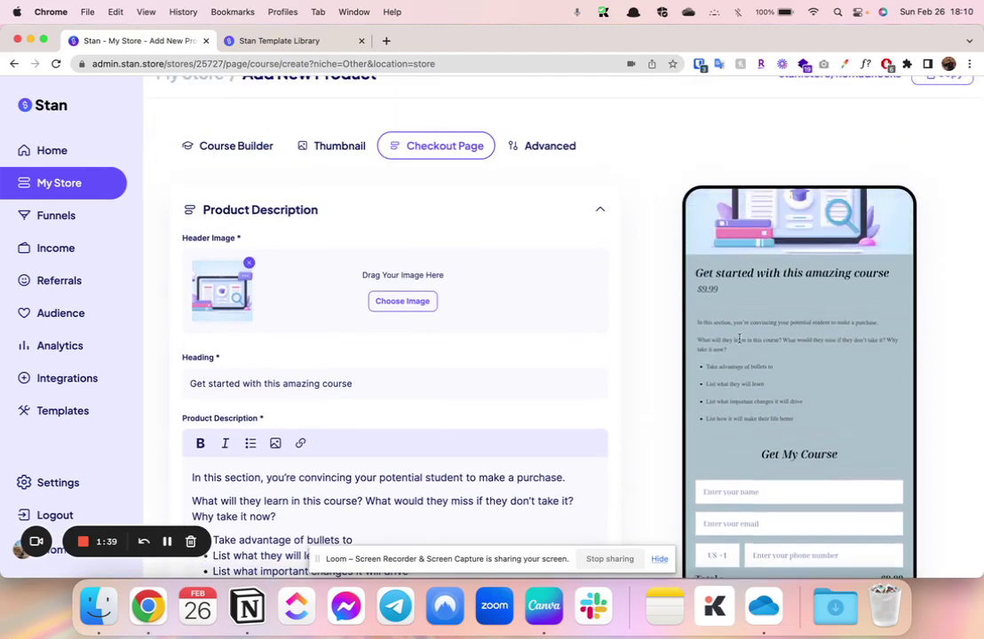
pyautogui.scroll(-5, 446, 285)
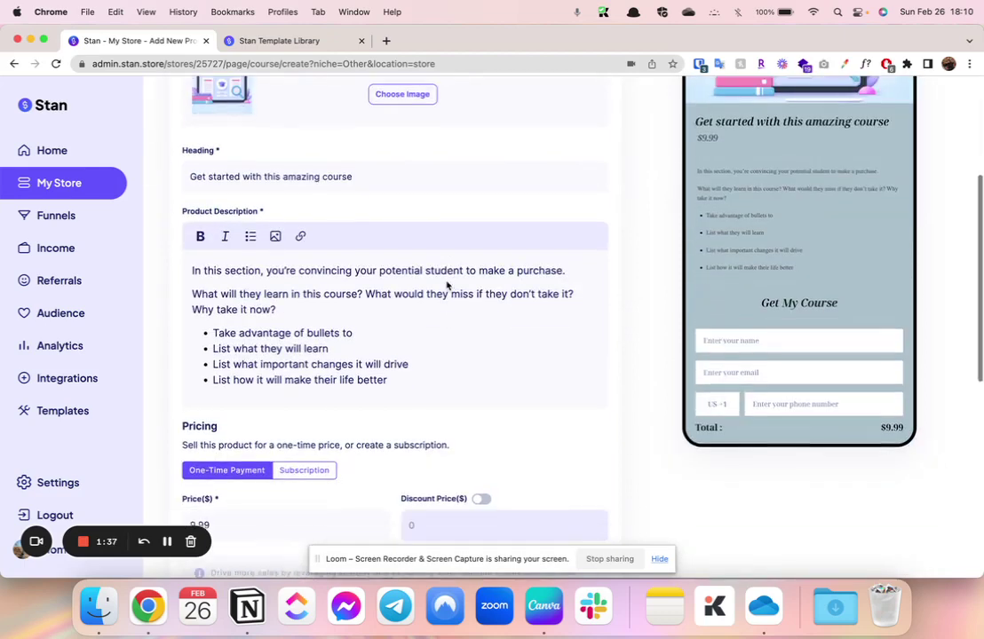
pyautogui.scroll(-3, 458, 308)
pyautogui.scroll(-2, 459, 308)
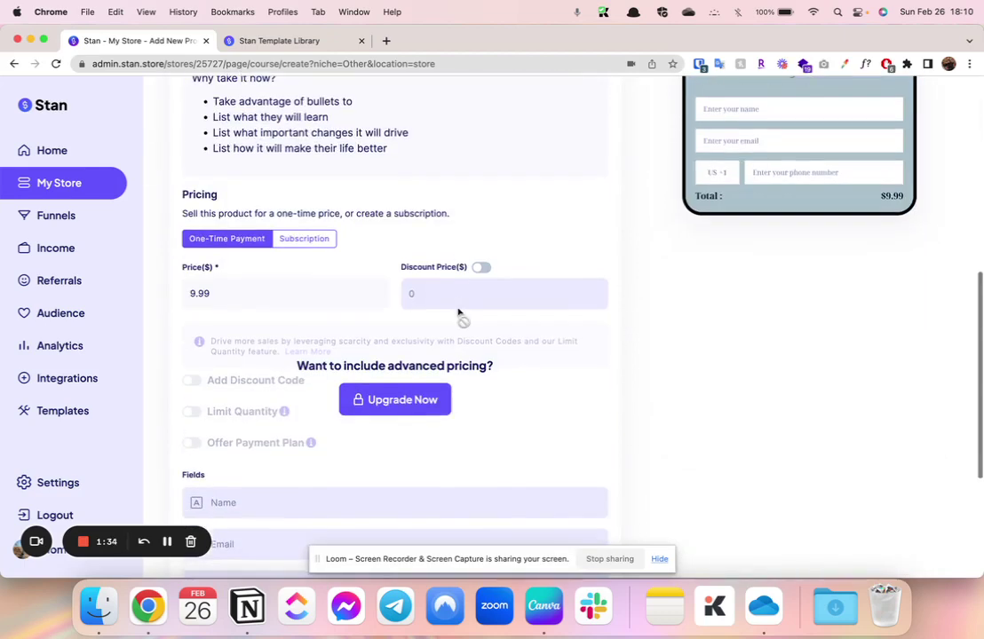
# Compare the subscription and one-time payment pricing options and set the course's pricing to Subscription.
pyautogui.click(290, 240)
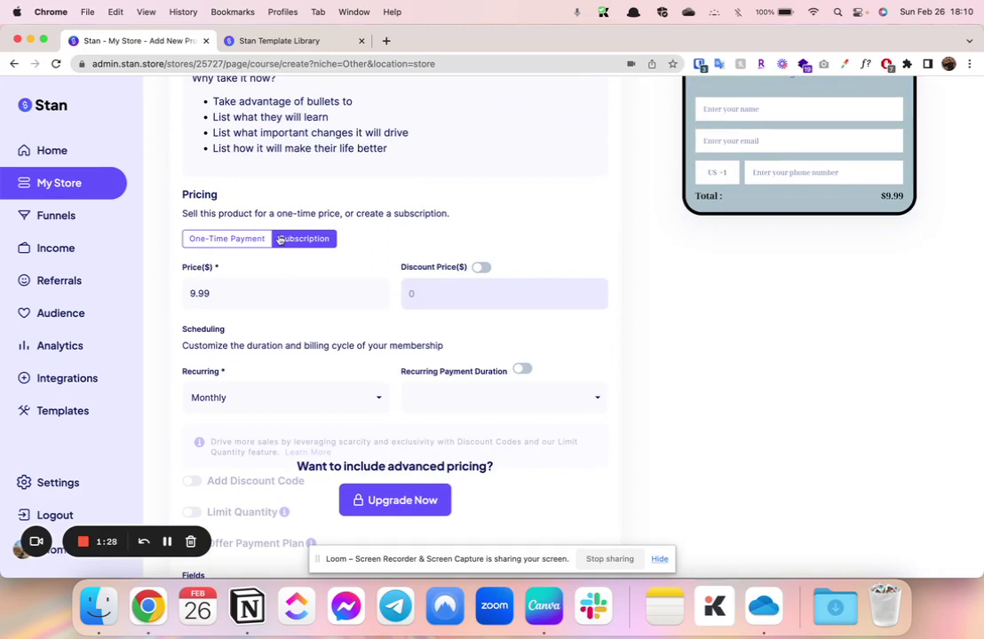
pyautogui.scroll(-4, 301, 386)
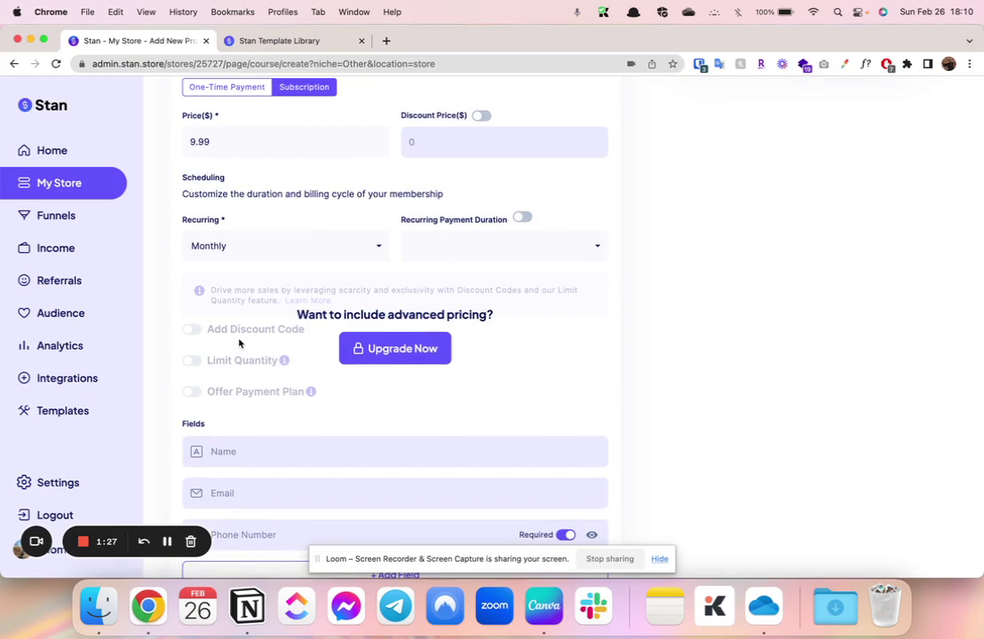
pyautogui.scroll(3, 288, 369)
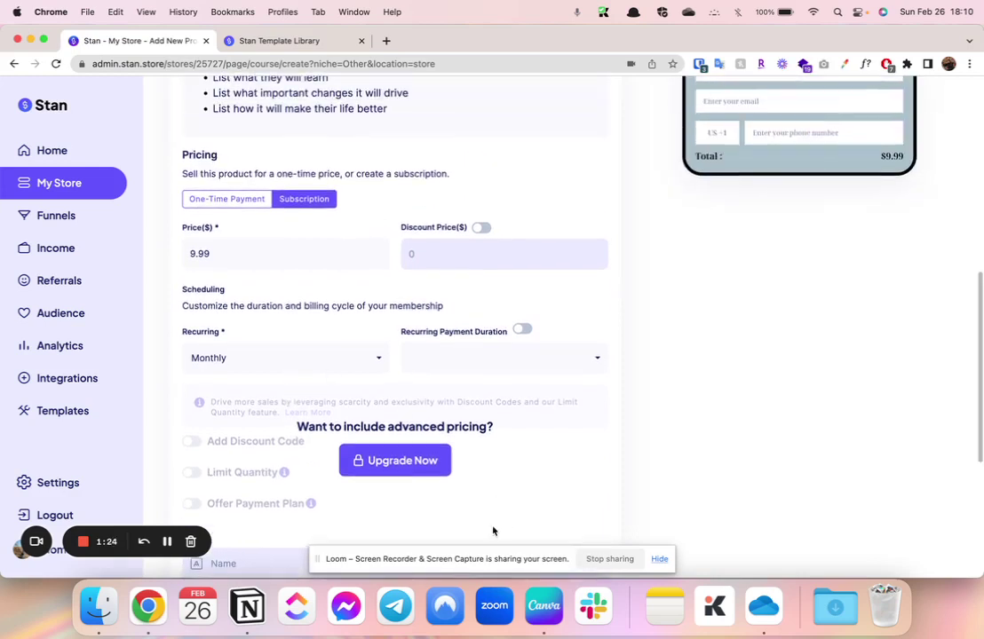
pyautogui.click(241, 203)
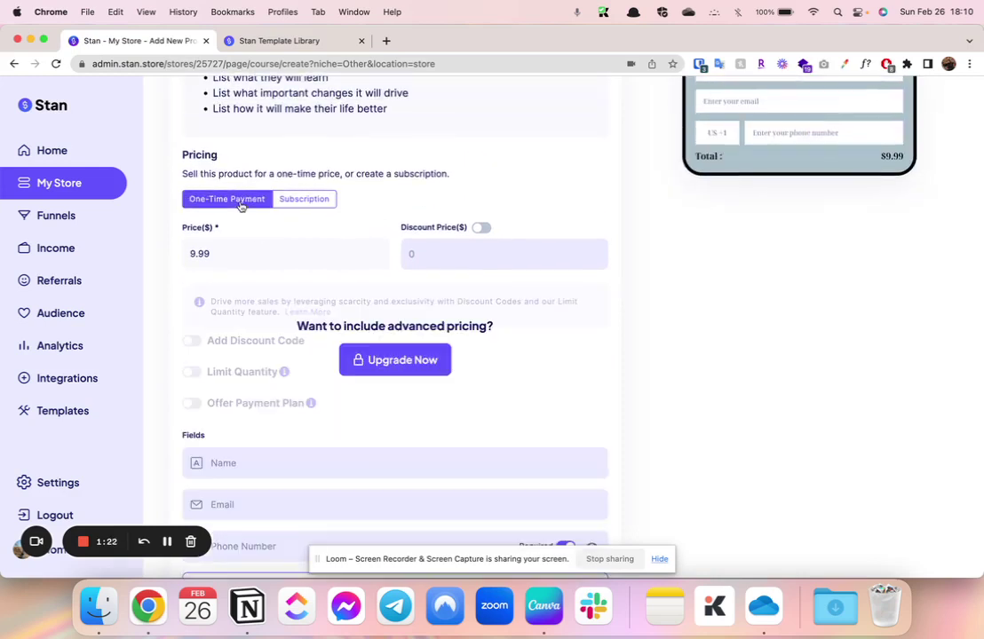
pyautogui.click(303, 200)
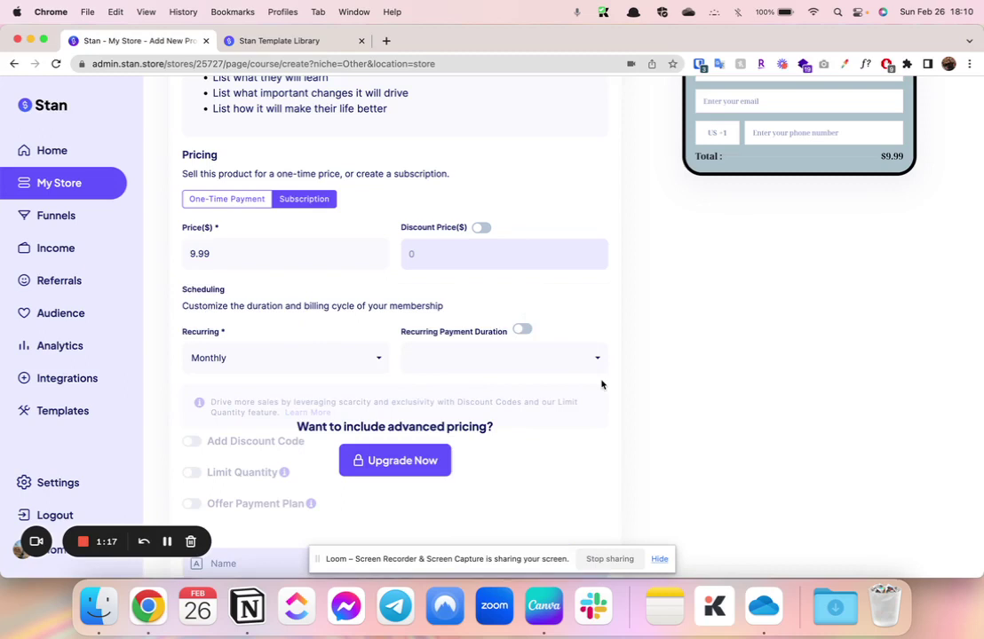
# Review the checkout page's advanced pricing options, customer information fields and phone preview.
pyautogui.scroll(-6, 520, 332)
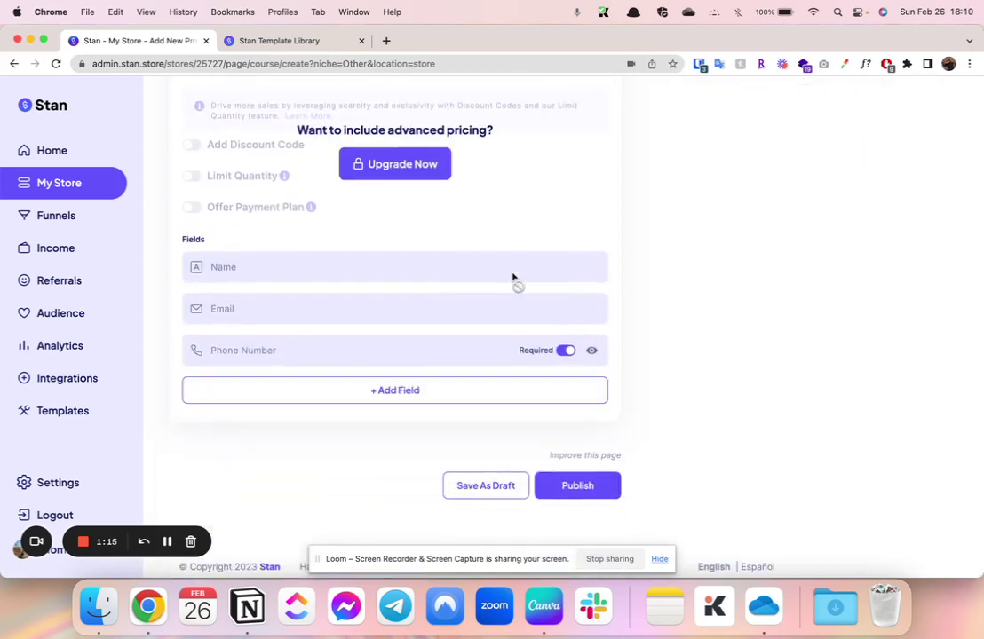
pyautogui.scroll(2, 406, 169)
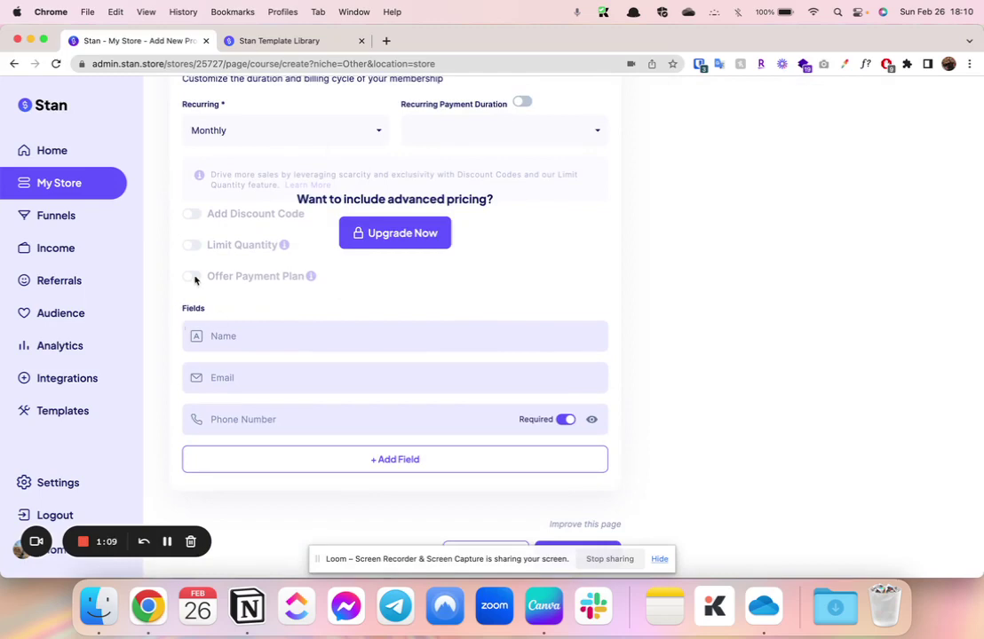
pyautogui.scroll(15, 672, 208)
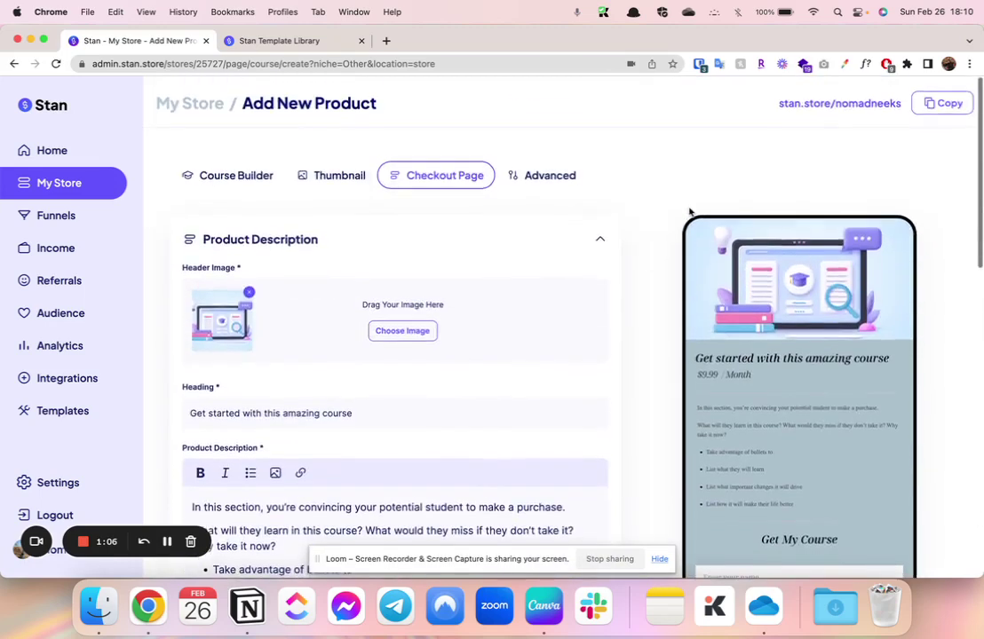
pyautogui.scroll(-4, 640, 282)
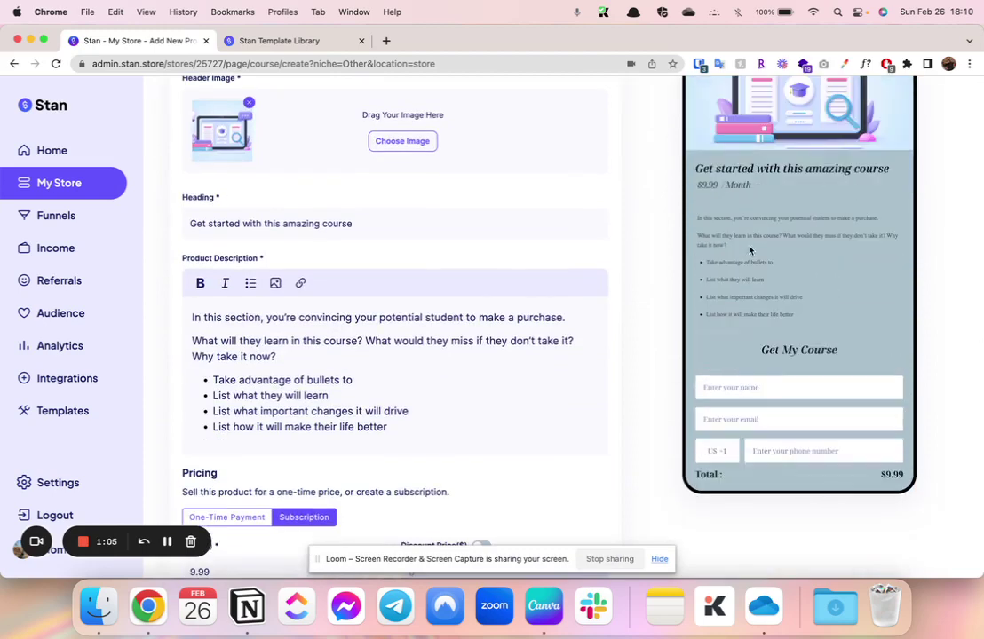
# Return to the My Store product list and start adding another product to view the available product types.
pyautogui.click(56, 184)
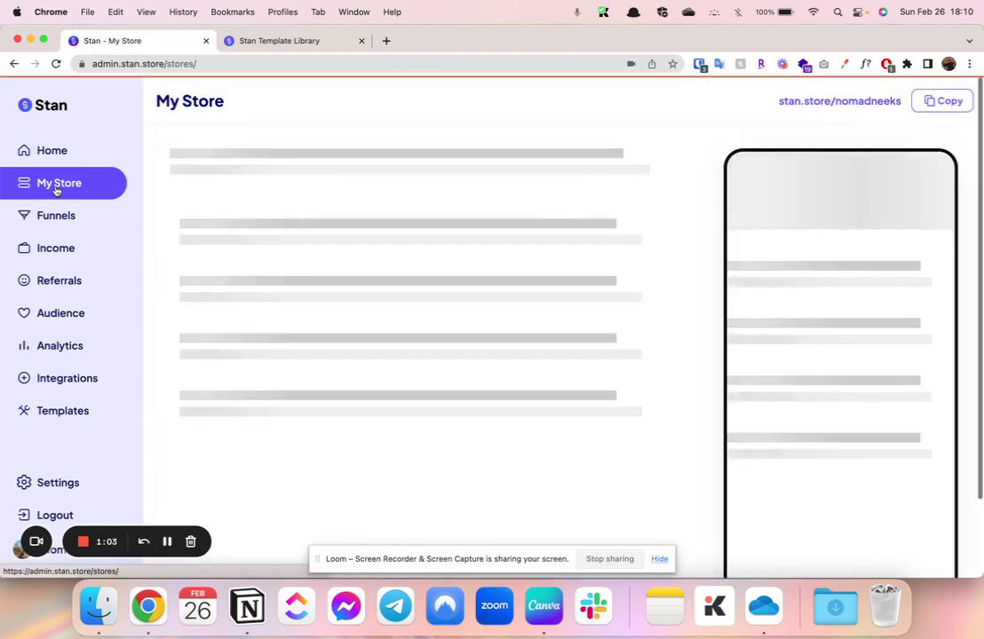
pyautogui.scroll(-10, 414, 522)
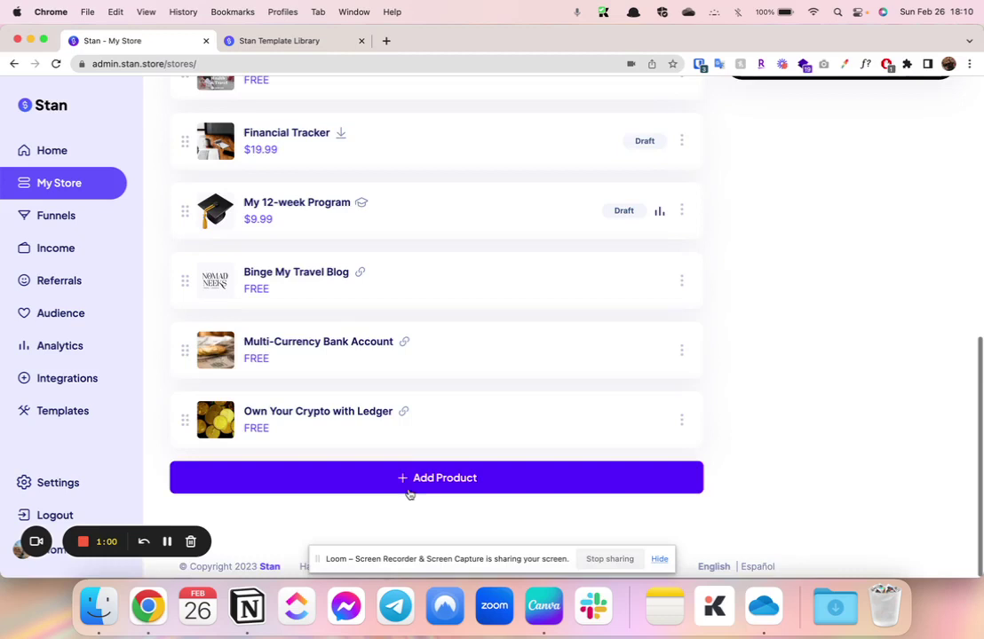
pyautogui.click(407, 480)
pyautogui.scroll(-2, 404, 481)
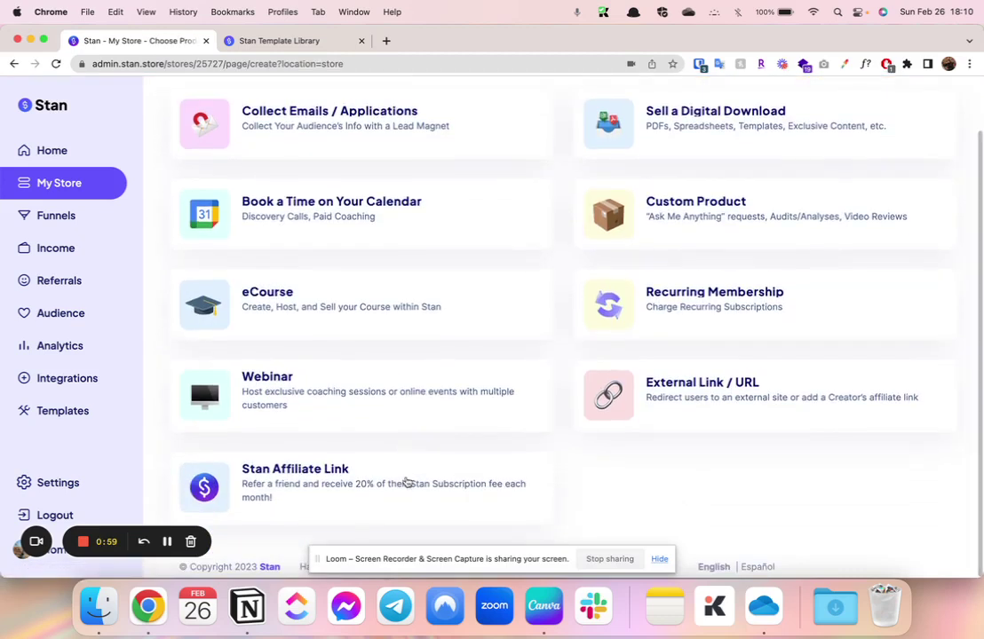